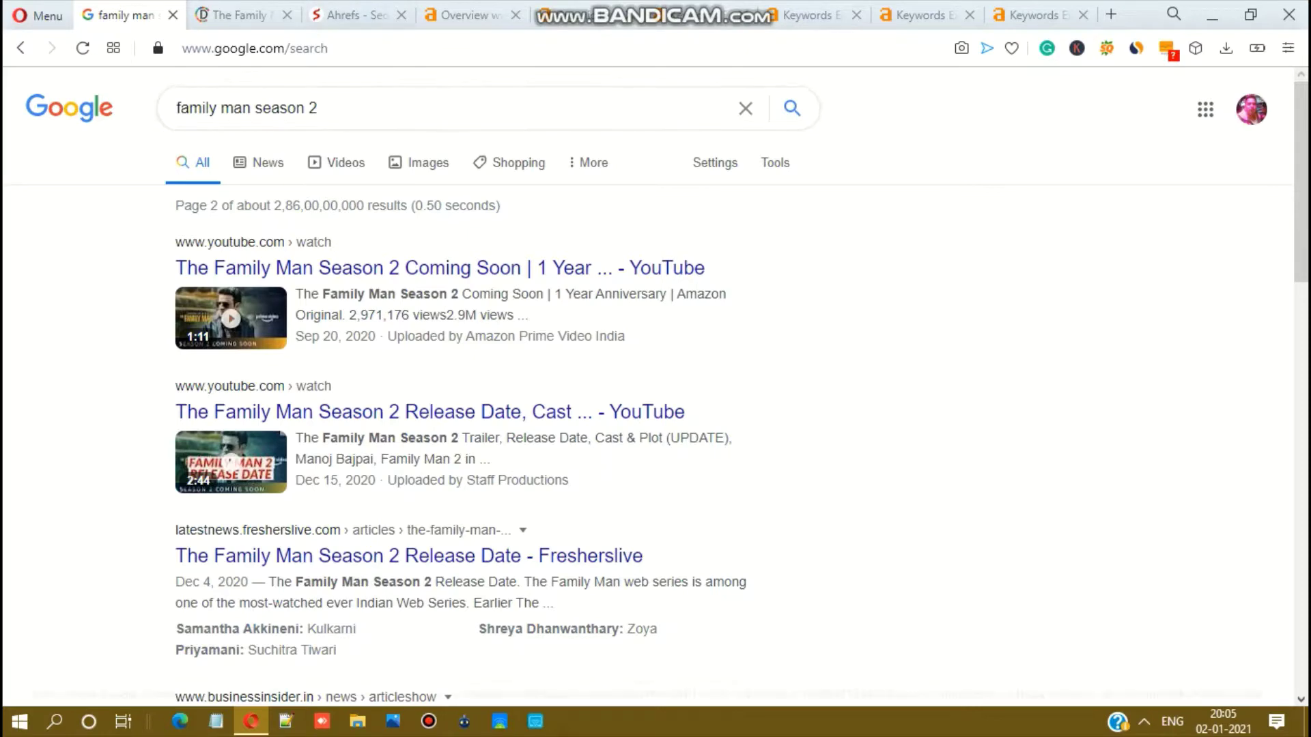
Step: Examine the second page of Google results for "family man season 2" and the websites that rank there
scroll(649, 382, down, 4)
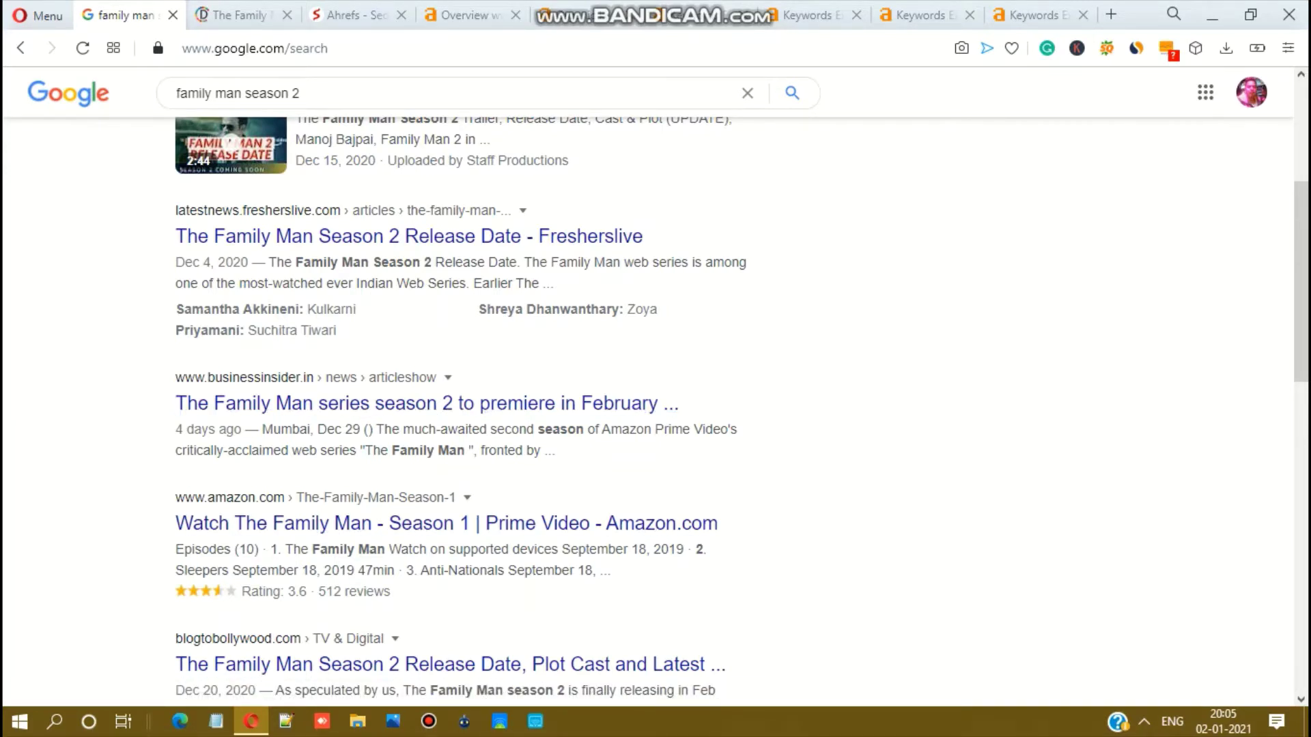
mouse_move(179, 93)
mouse_down()
mouse_move(300, 93)
mouse_move(177, 93)
mouse_up()
key(Escape)
drag(301, 94, 175, 94)
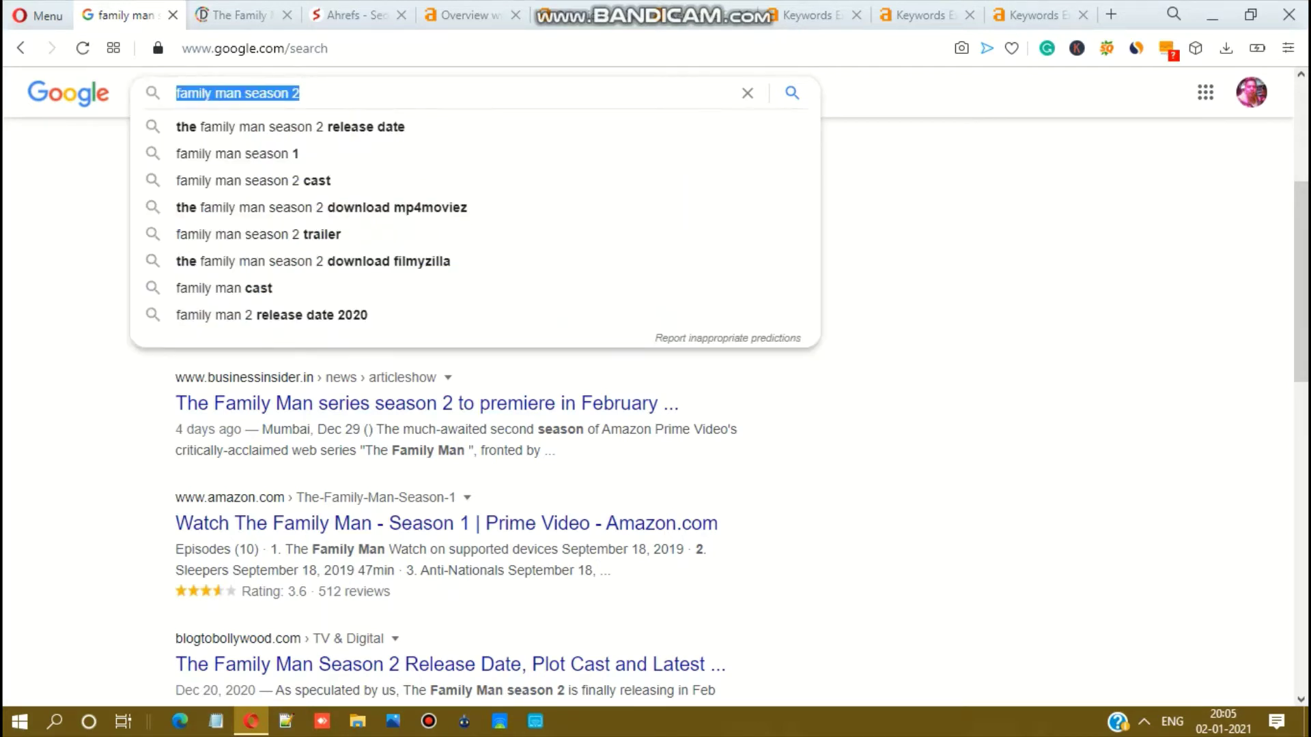
key(Escape)
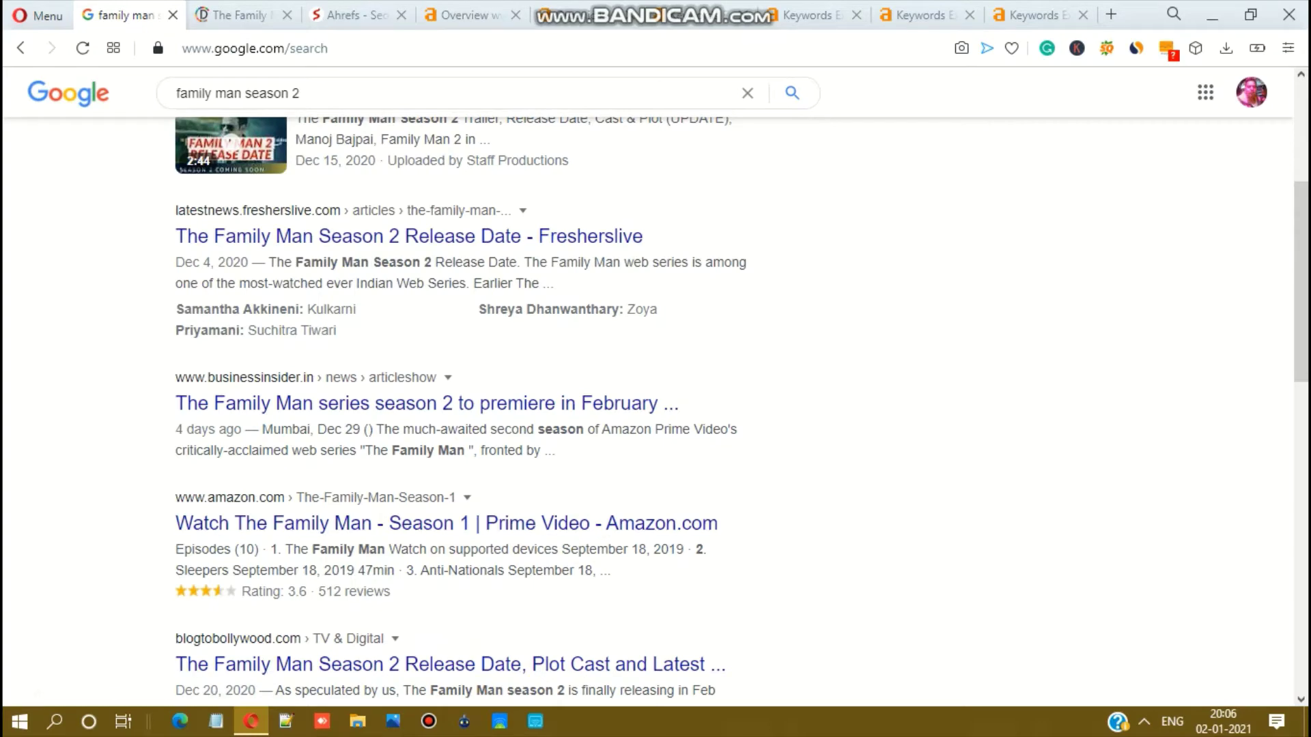
scroll(655, 389, up, 5)
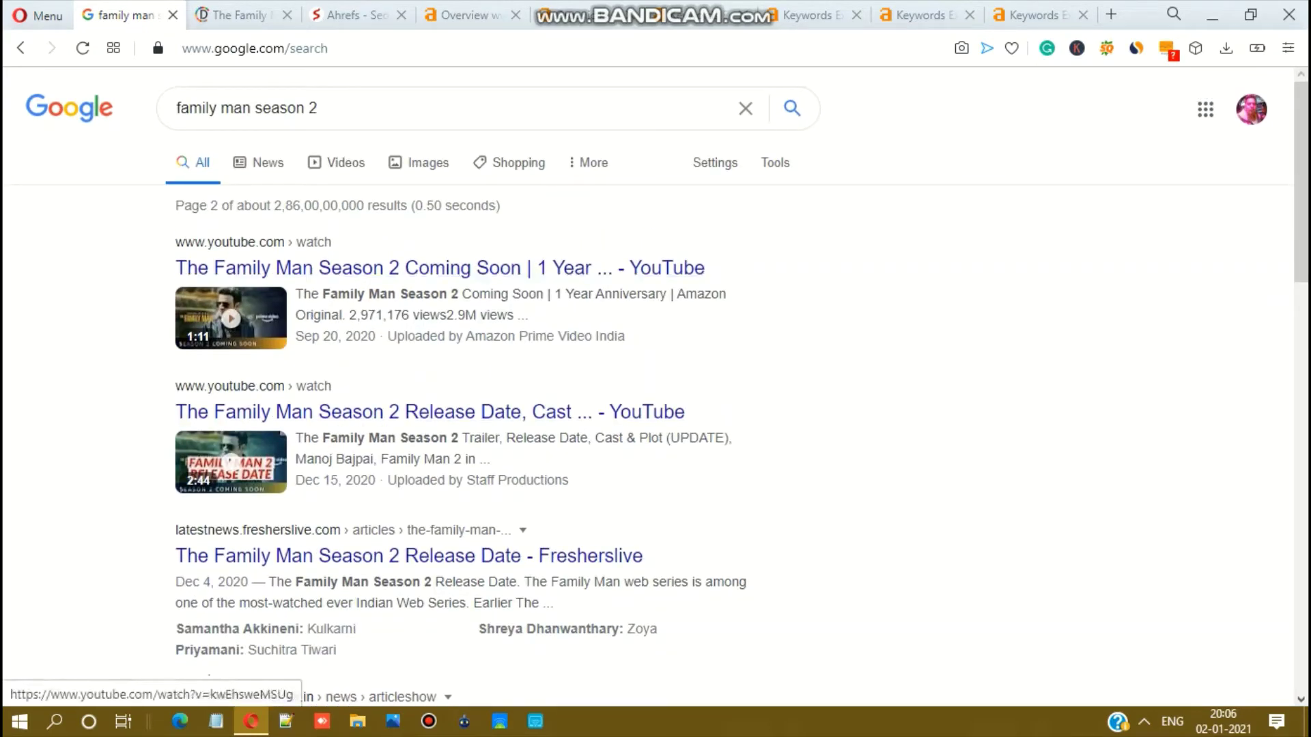
scroll(649, 410, down, 4)
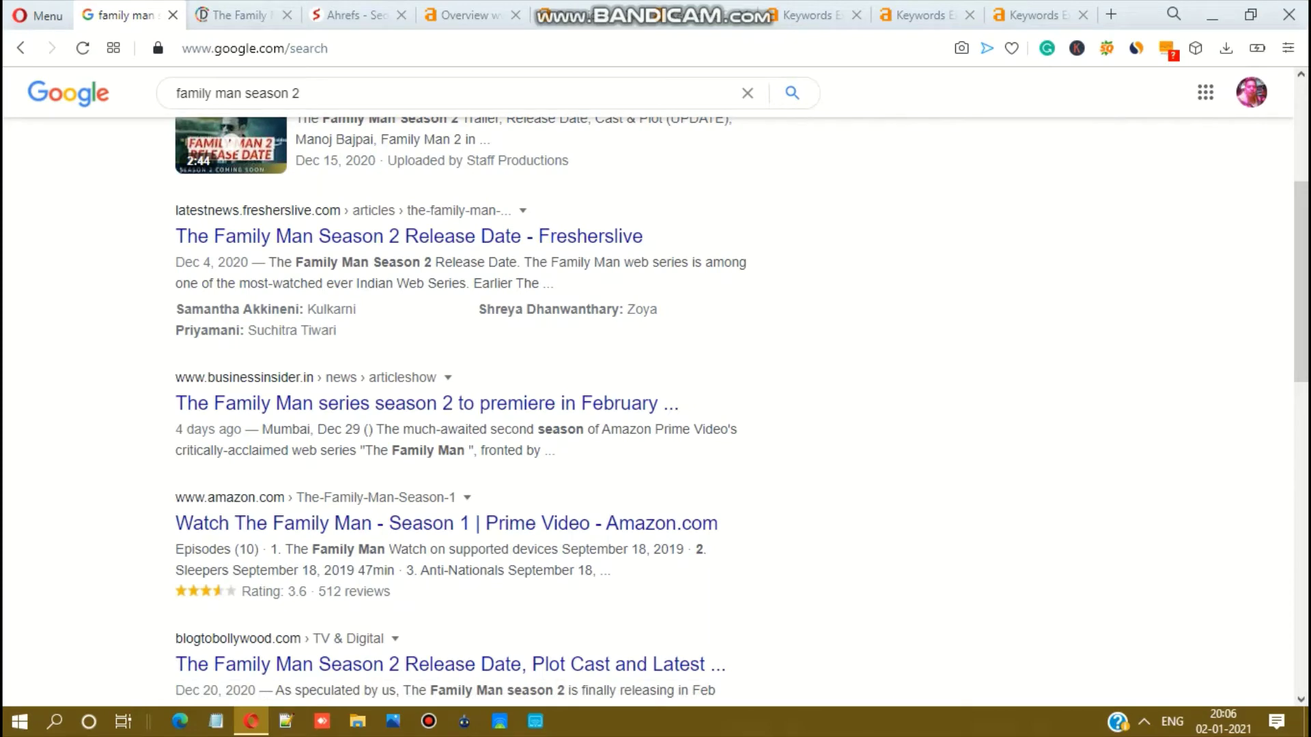
scroll(649, 409, down, 4)
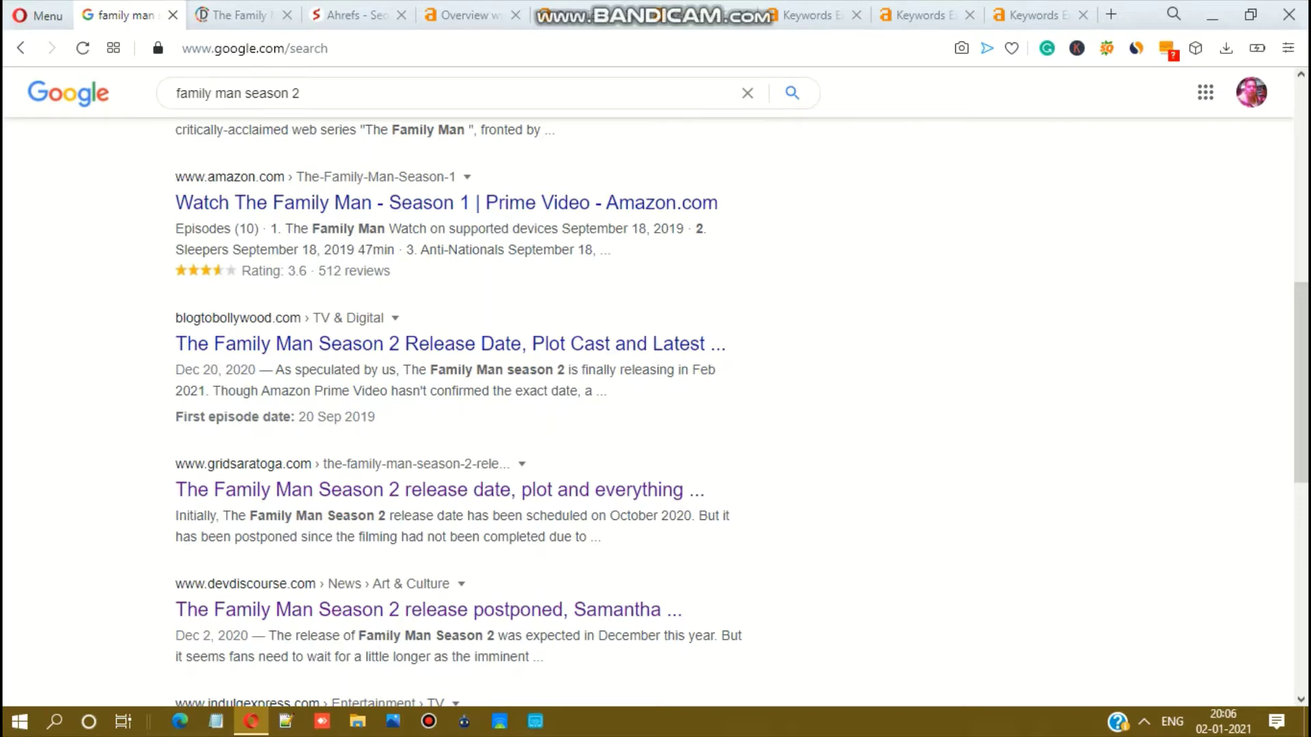
scroll(647, 386, up, 8)
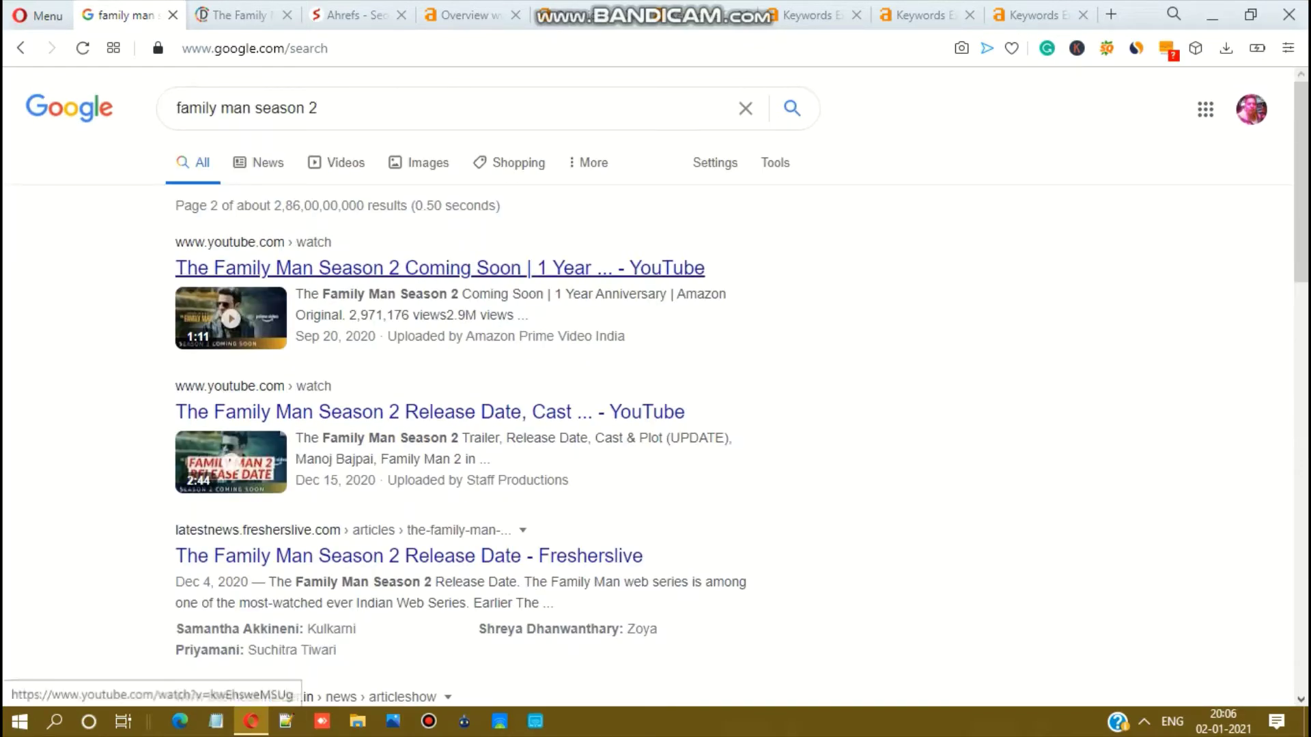
scroll(741, 408, down, 5)
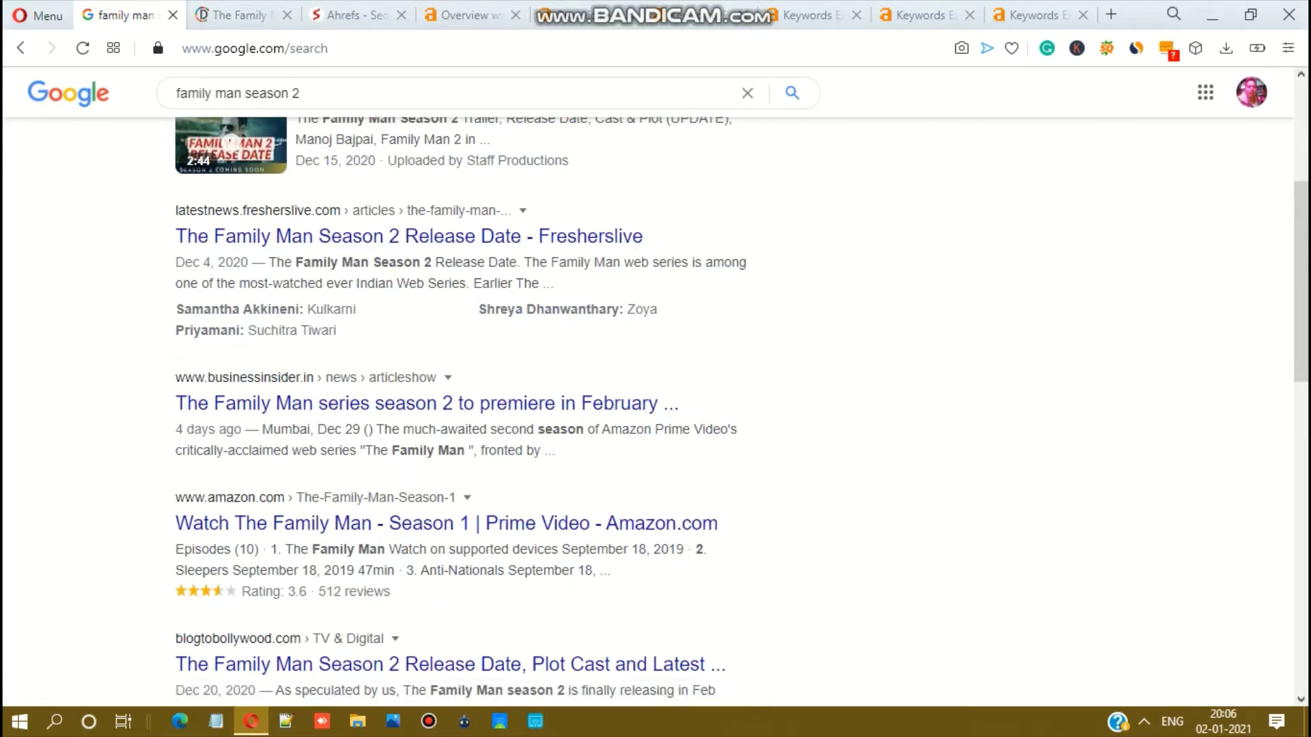
scroll(656, 410, down, 5)
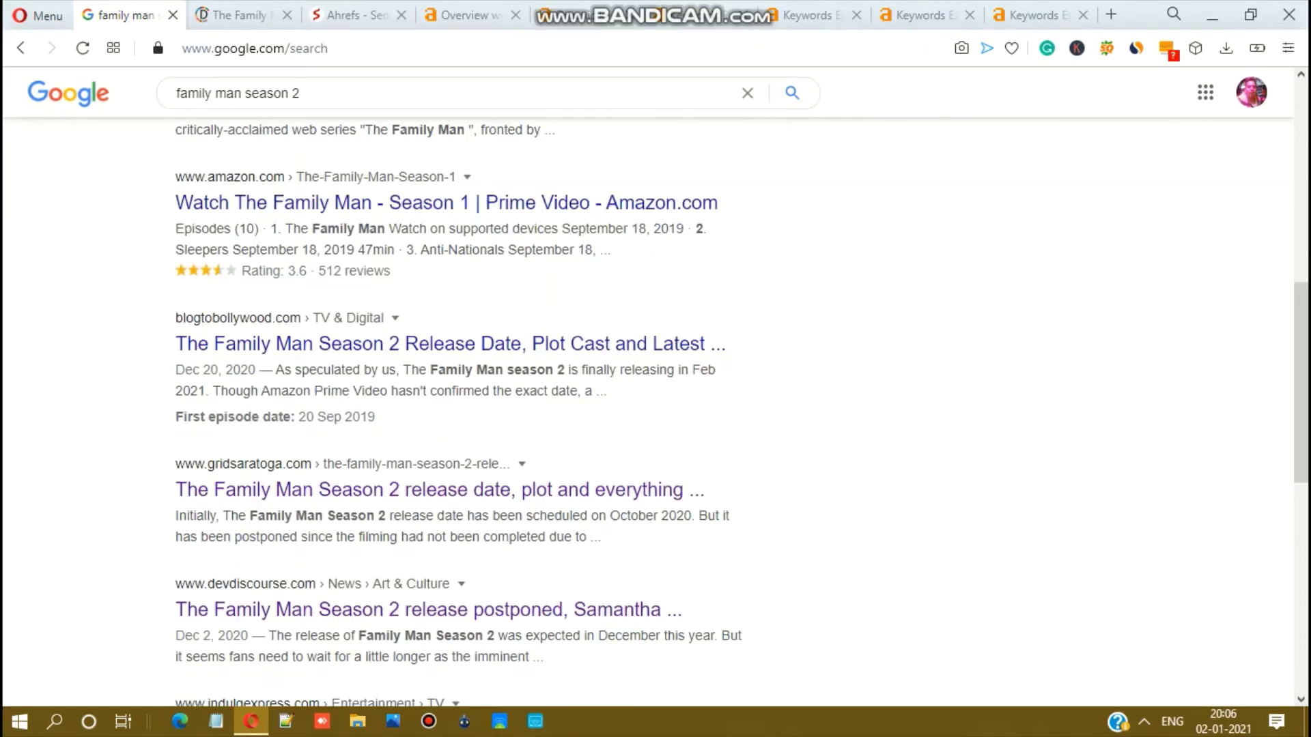
scroll(410, 444, down, 5)
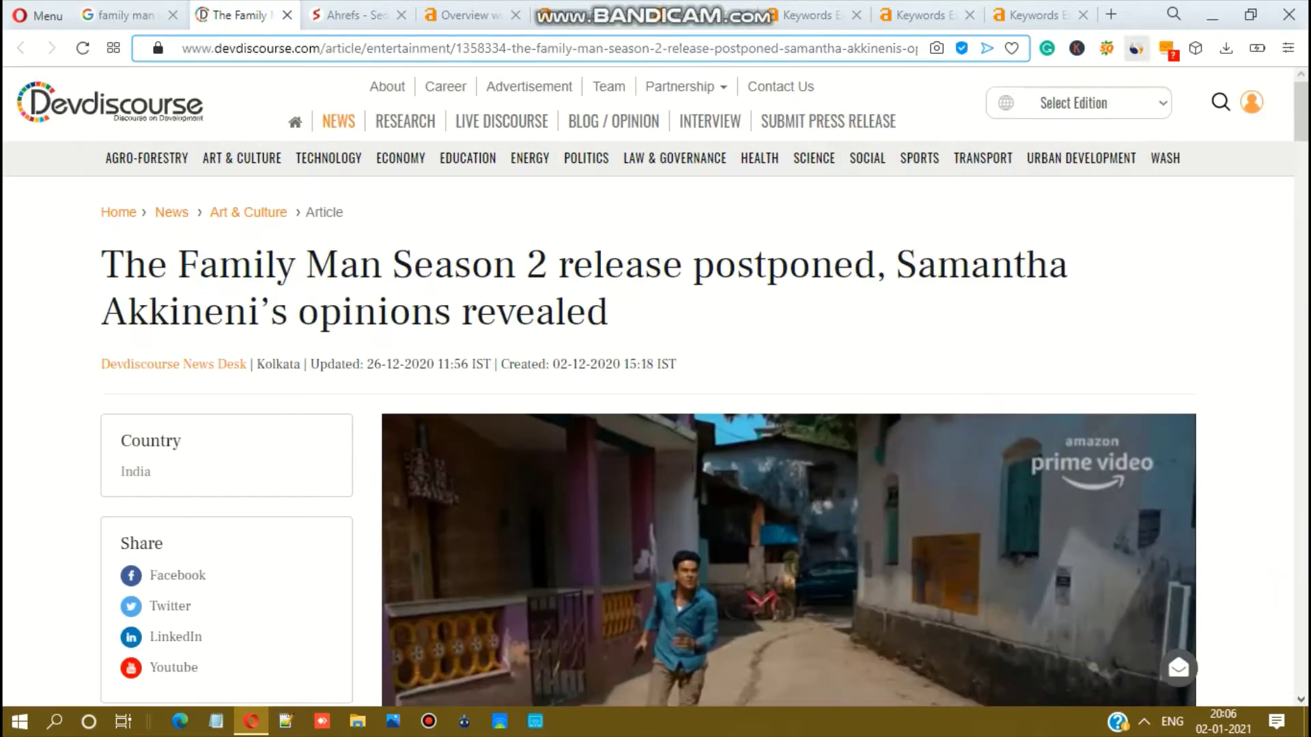
Step: On the open Devdiscourse article, check the site's SimilarWeb ranks and the monthly visits in the Visits Over Time chart
click(1136, 48)
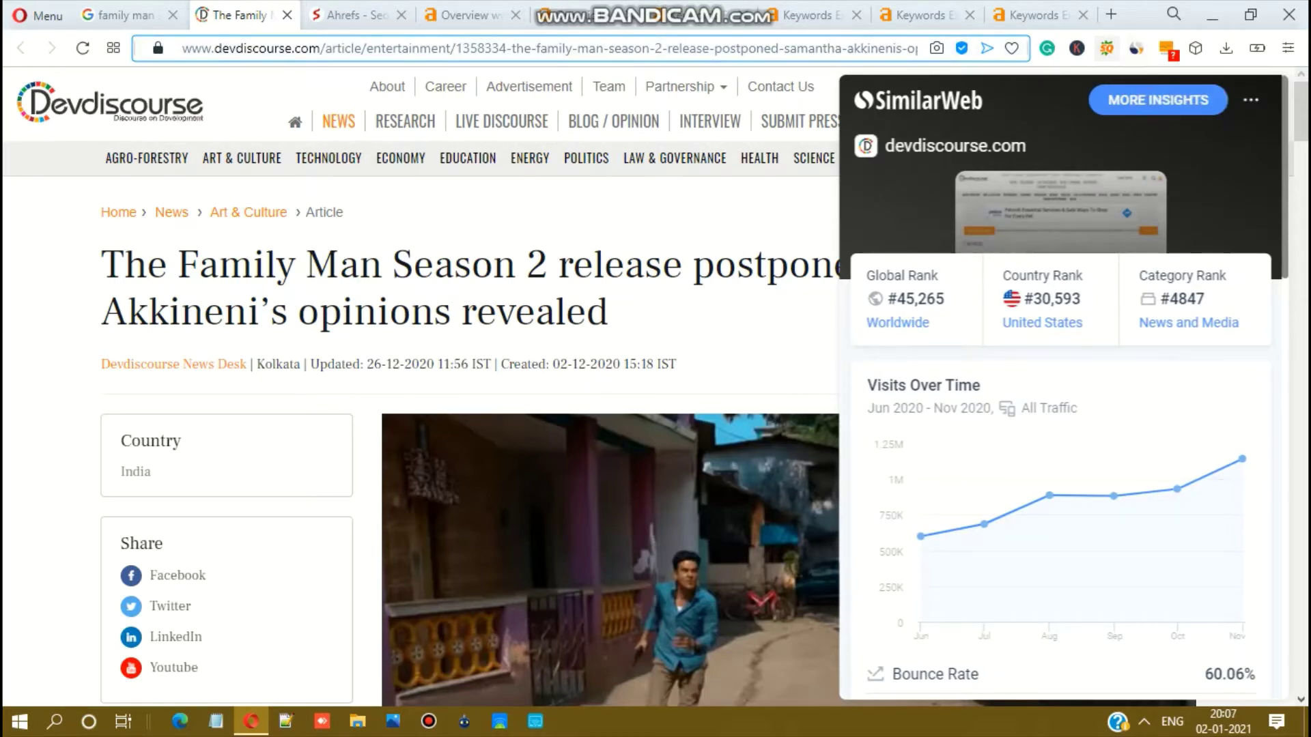
click(1136, 48)
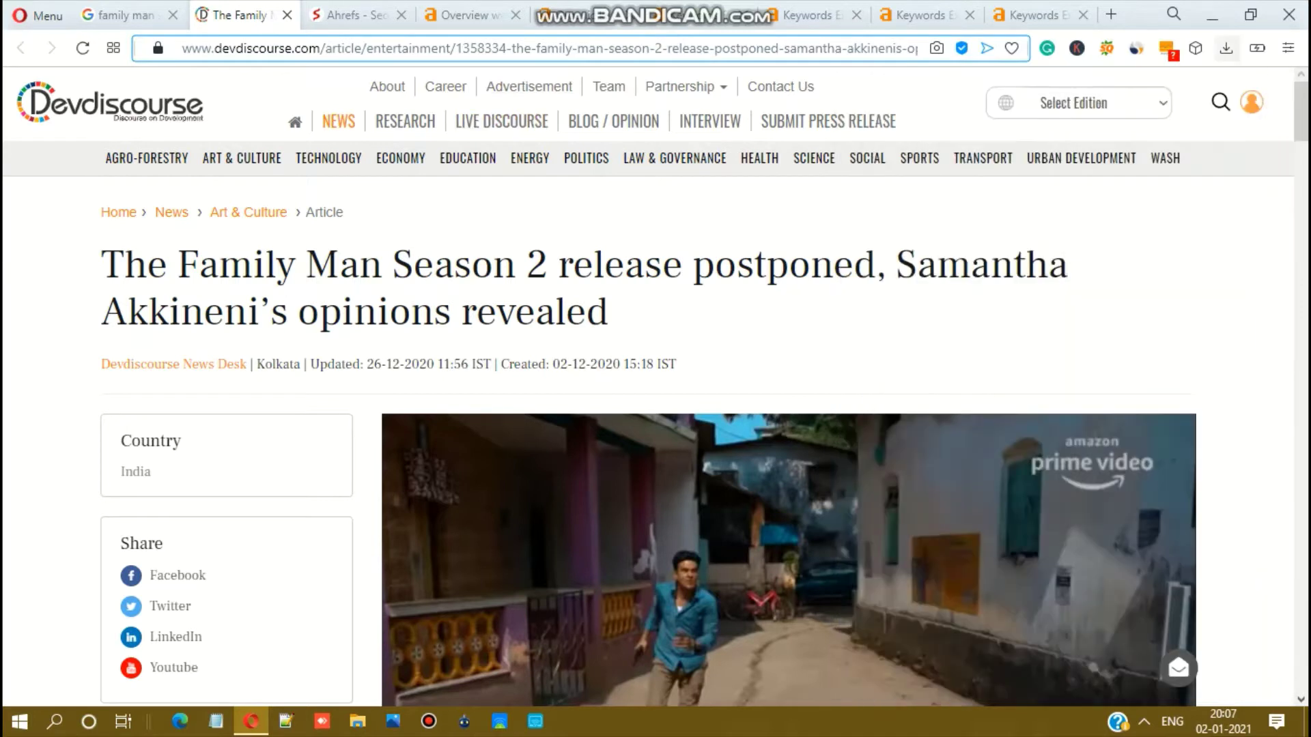
click(1136, 48)
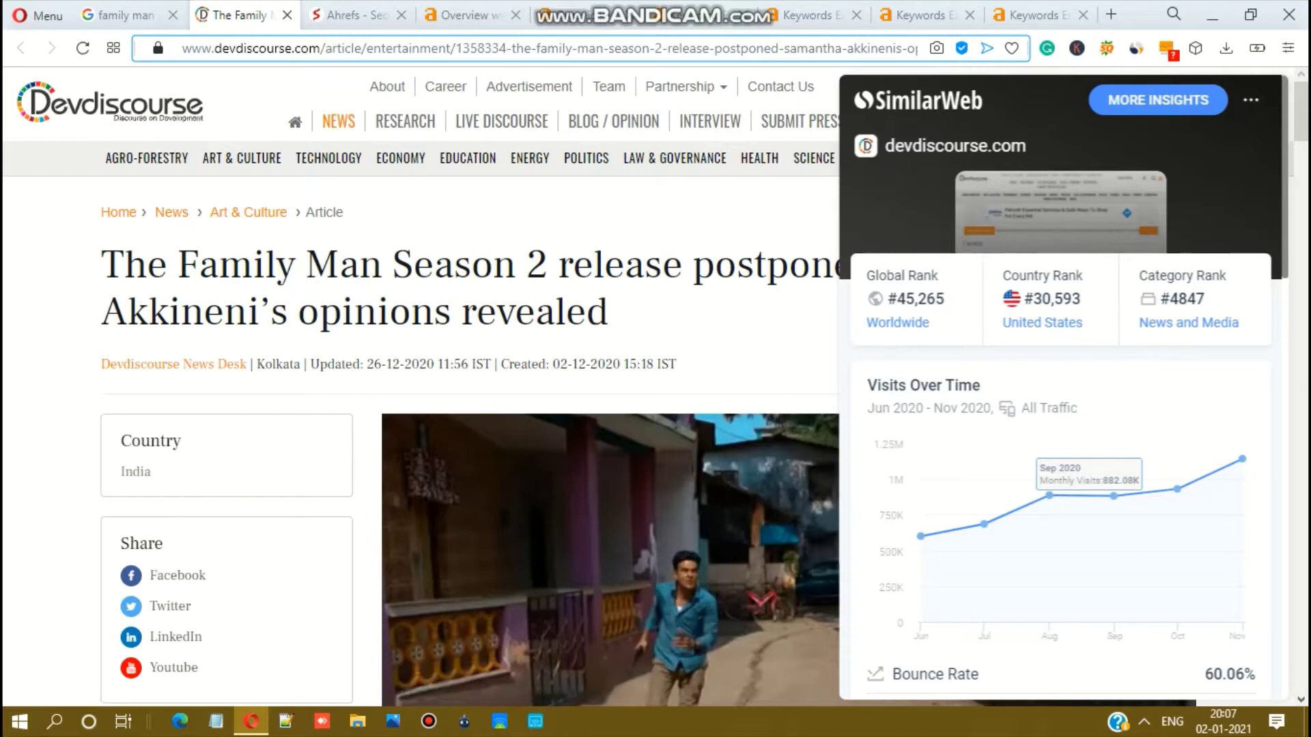
mouse_move(921, 536)
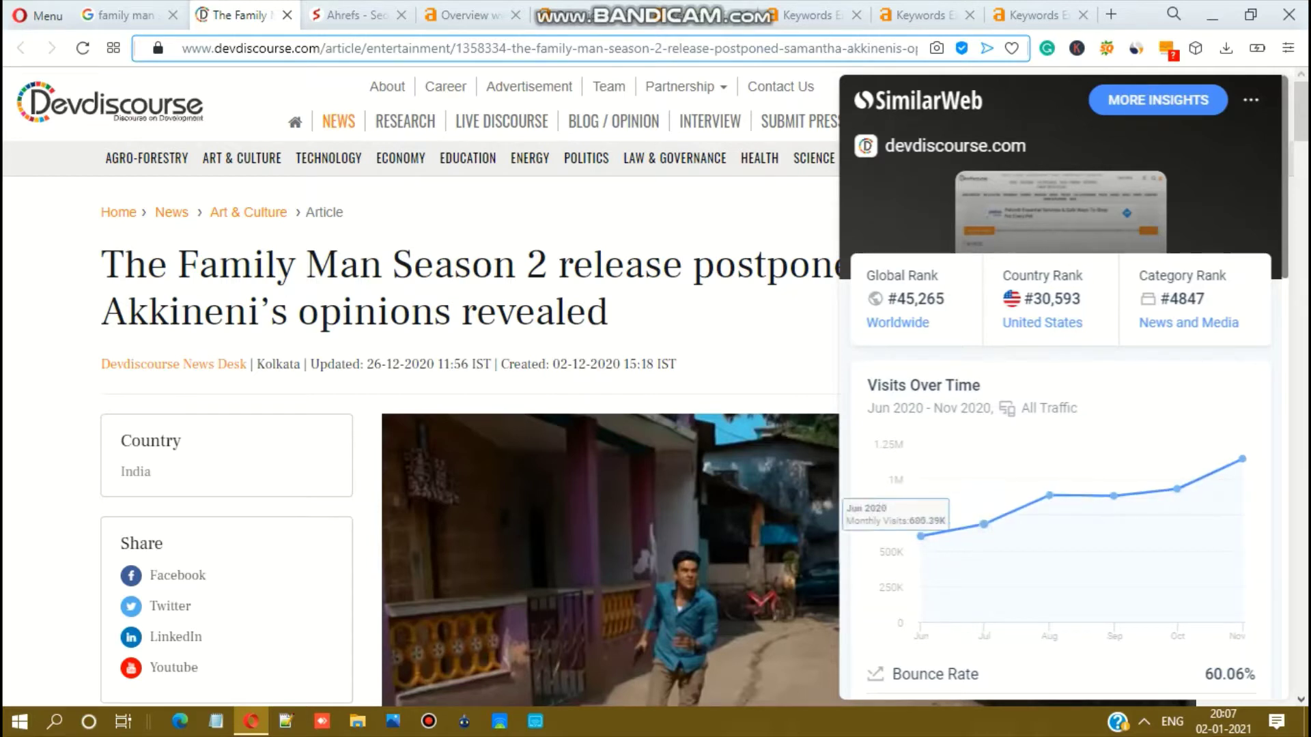
mouse_move(1050, 495)
mouse_move(984, 524)
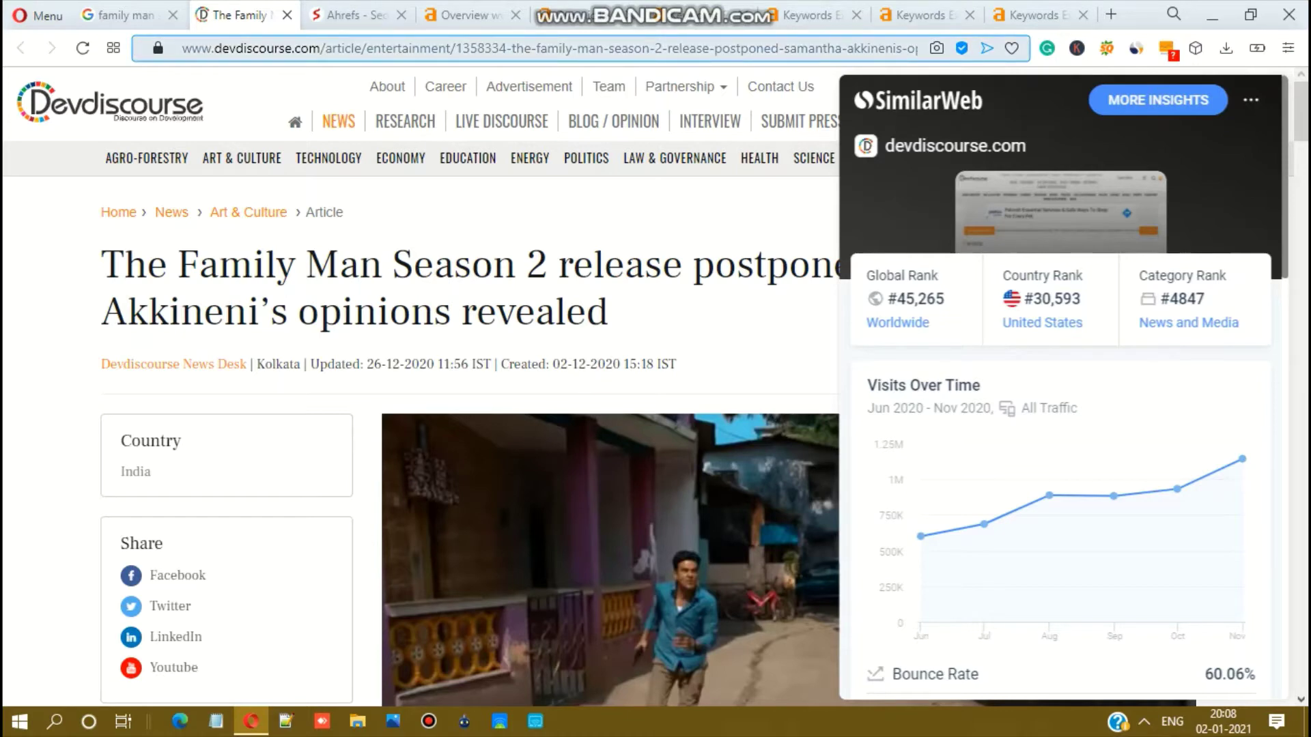
key(ctrl+Tab)
key(ctrl+Tab)
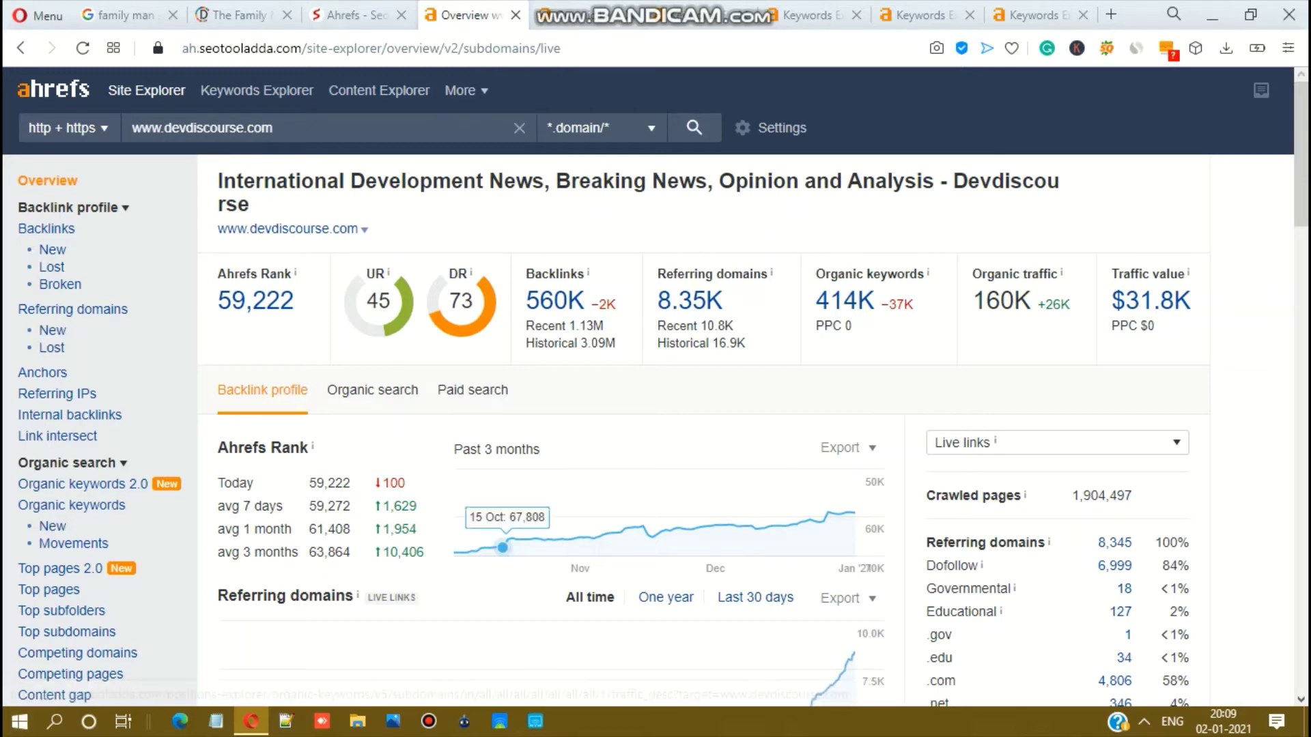
click(590, 15)
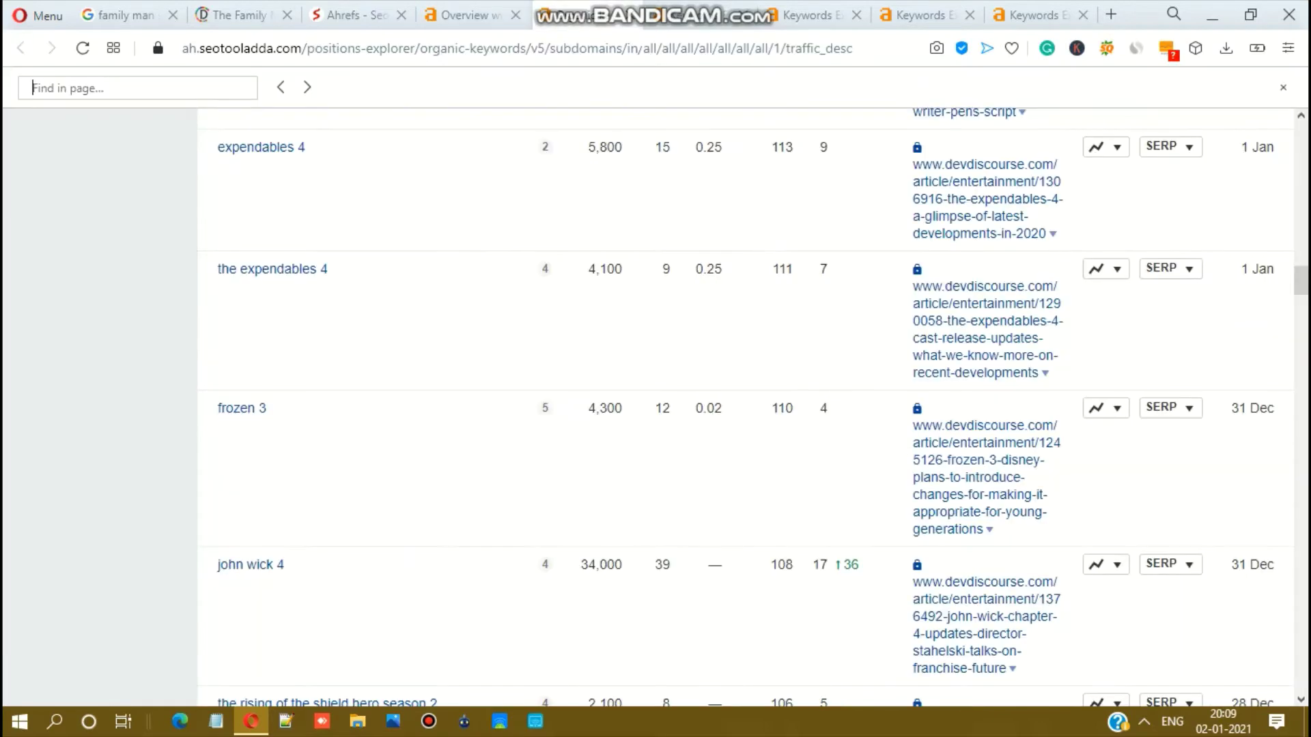
scroll(656, 407, up, 20)
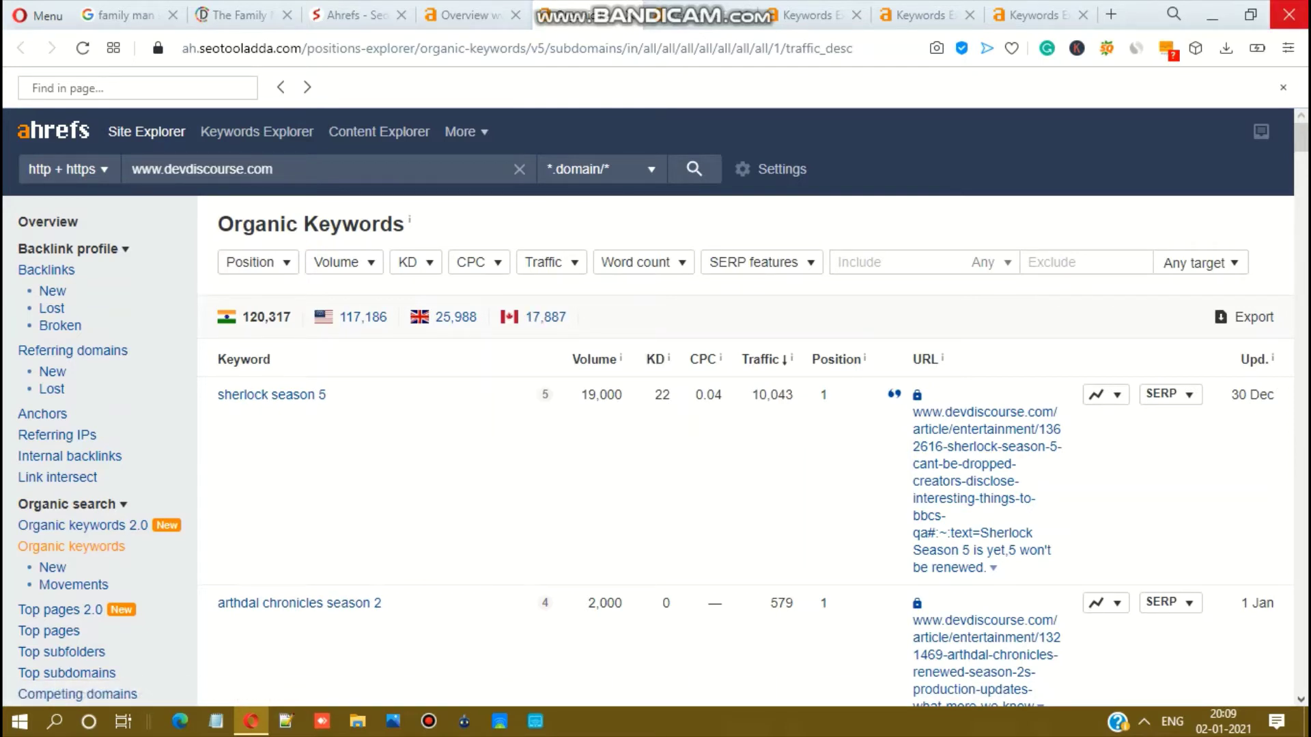
key(Escape)
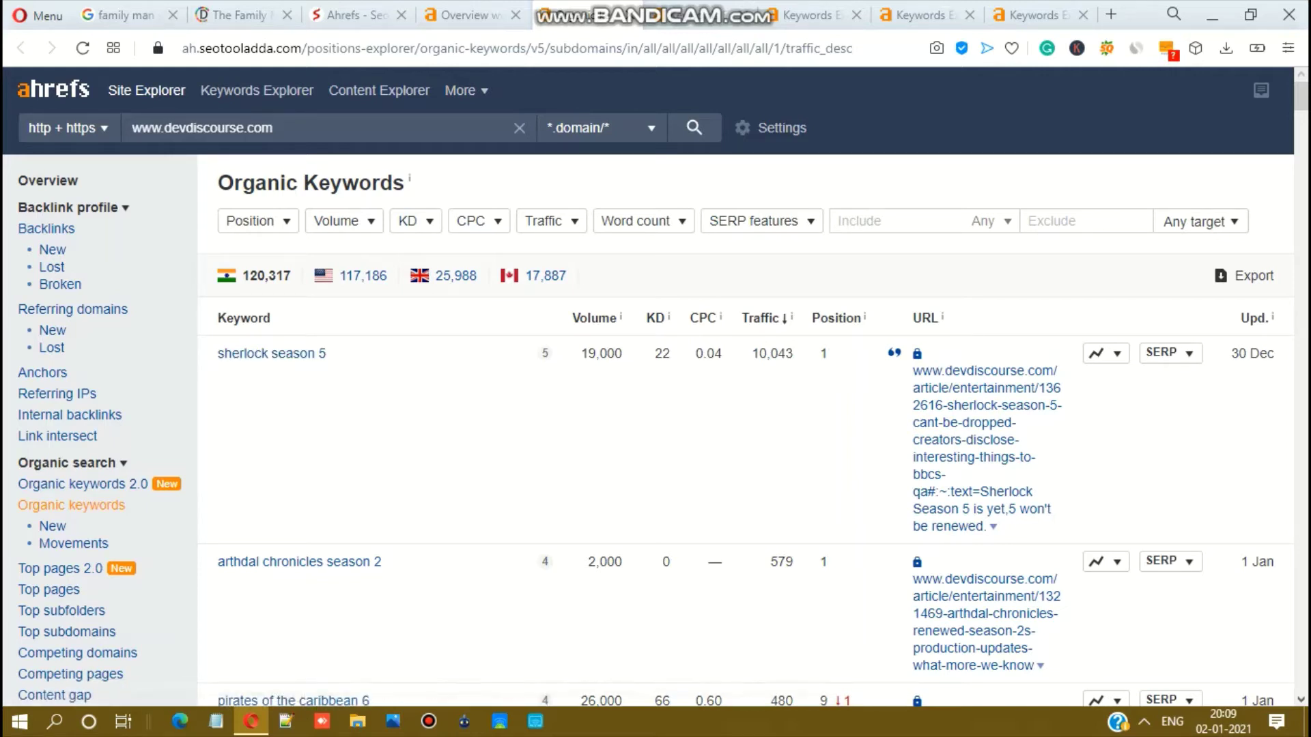
Step: Open the Keywords Explorer overview of the keyword "sherlock season 5" in a new tab and switch to it
right_click(272, 382)
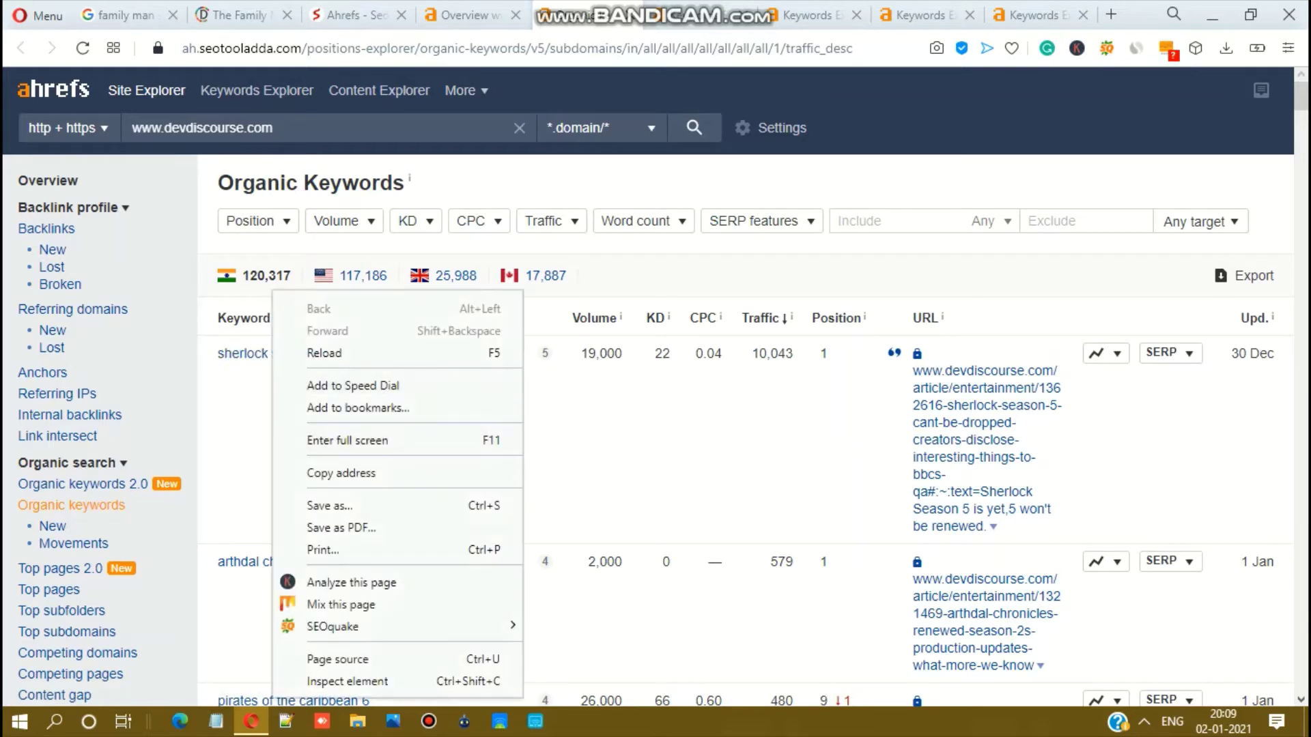
key(Escape)
right_click(273, 353)
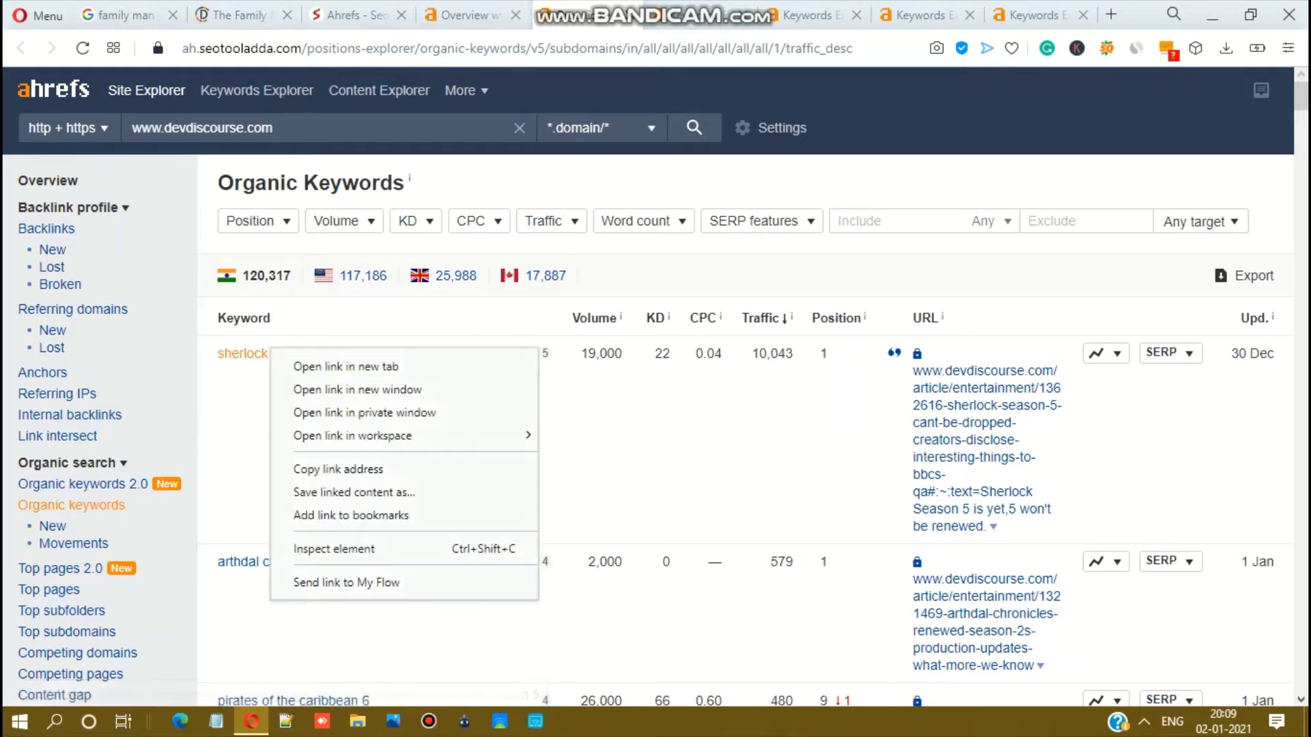
click(315, 367)
click(734, 15)
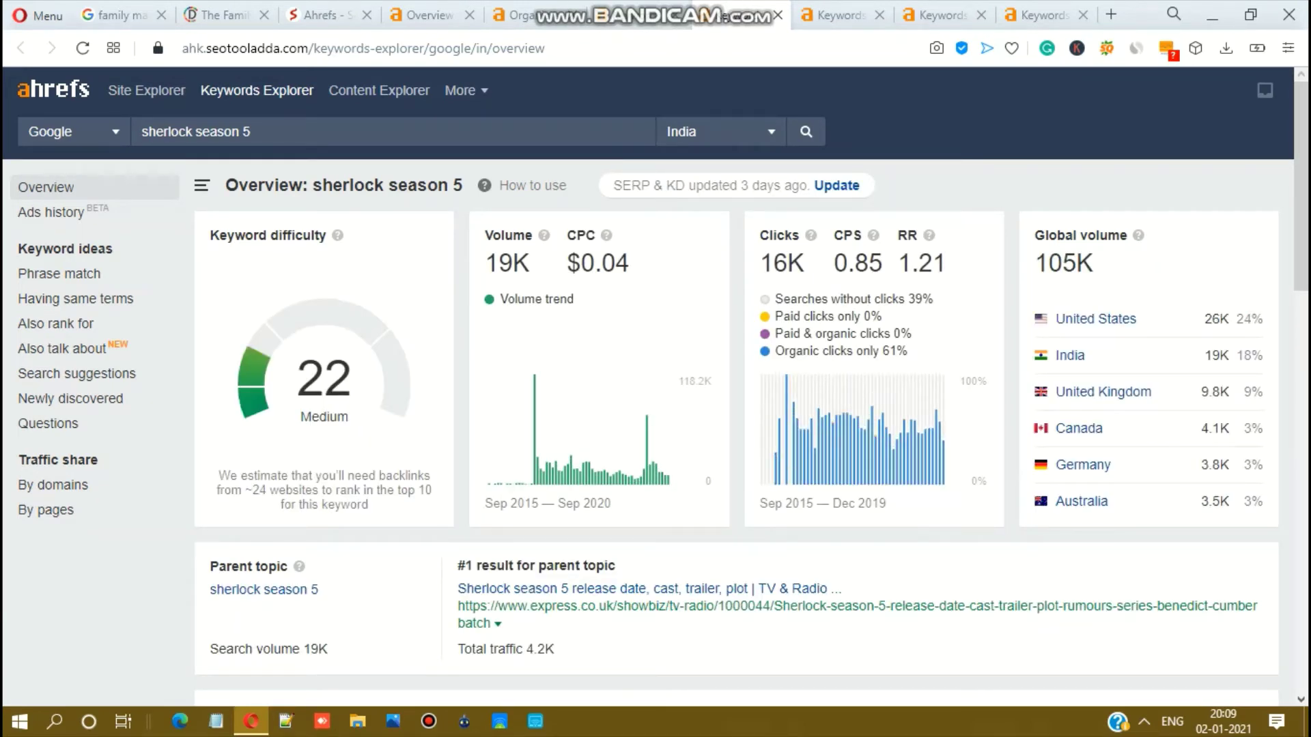
Step: Review the global volume and clicks of "sherlock season 5" and compare the overview with its row in the Organic Keywords report
drag(1048, 263, 1094, 263)
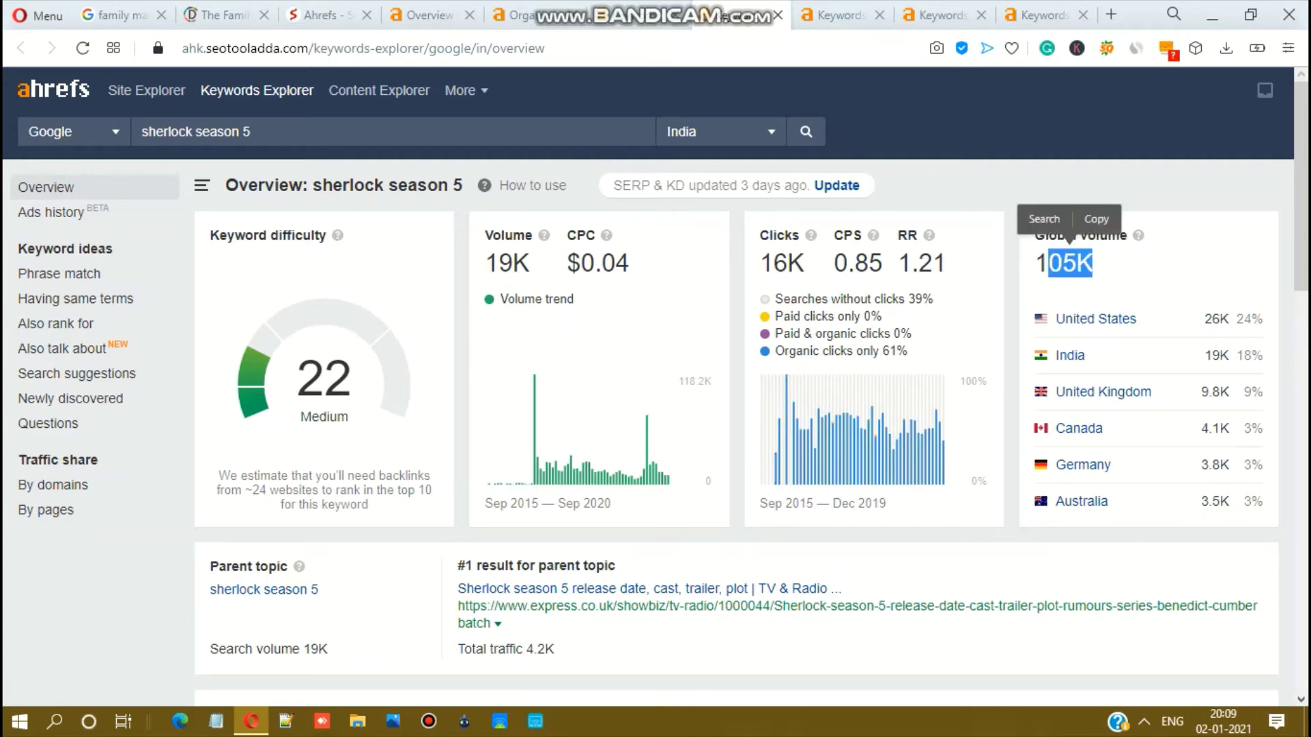
drag(772, 264, 805, 263)
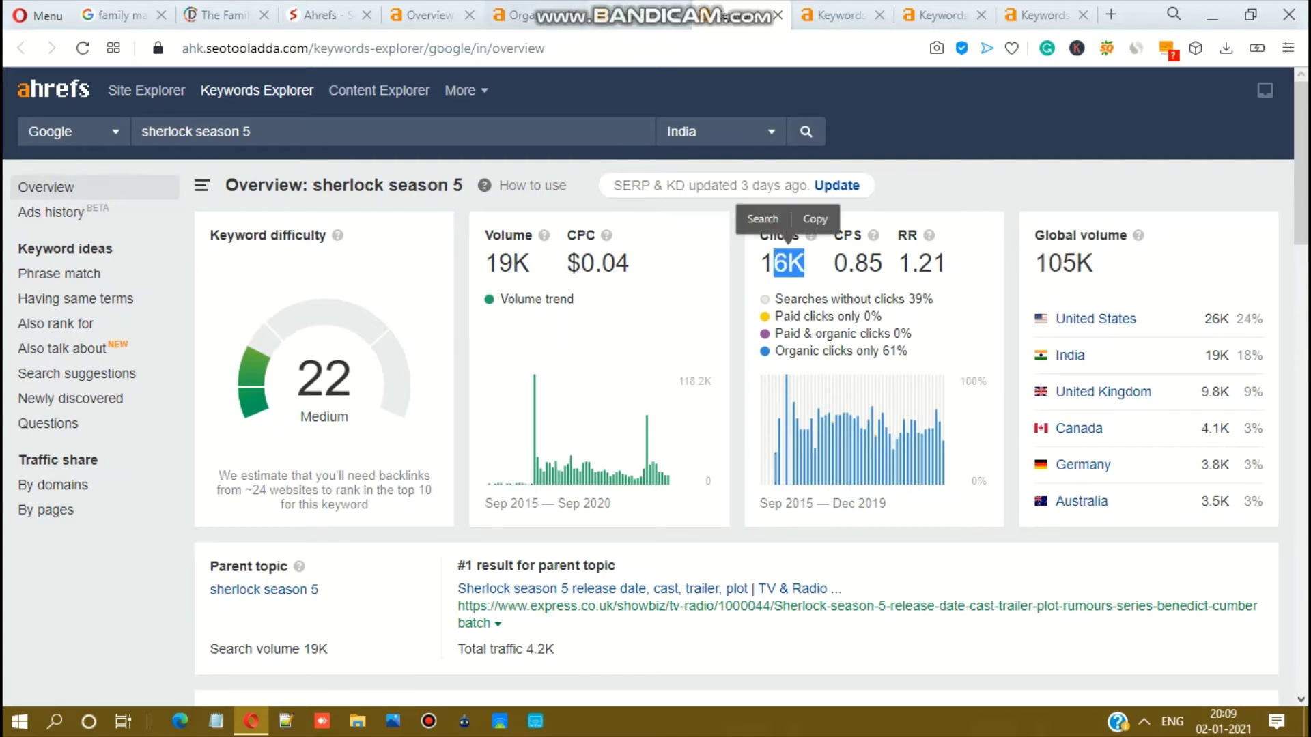
click(522, 15)
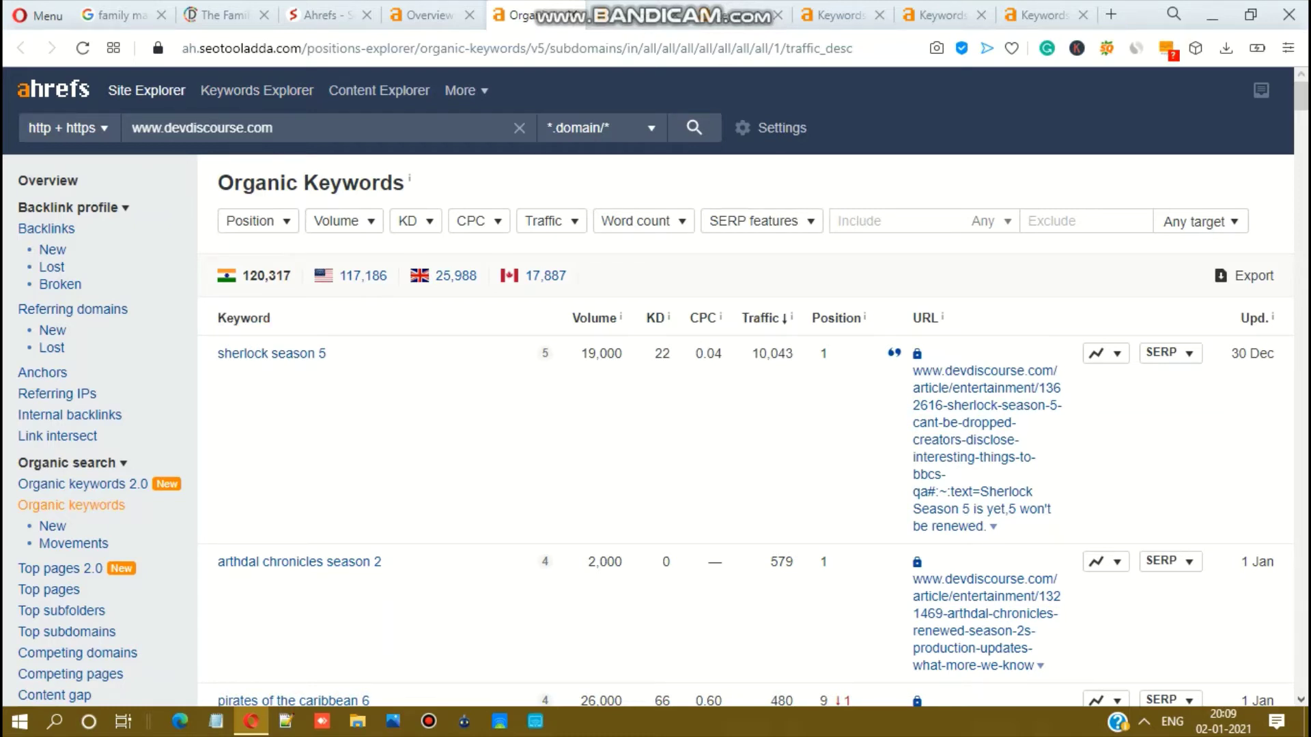
click(639, 15)
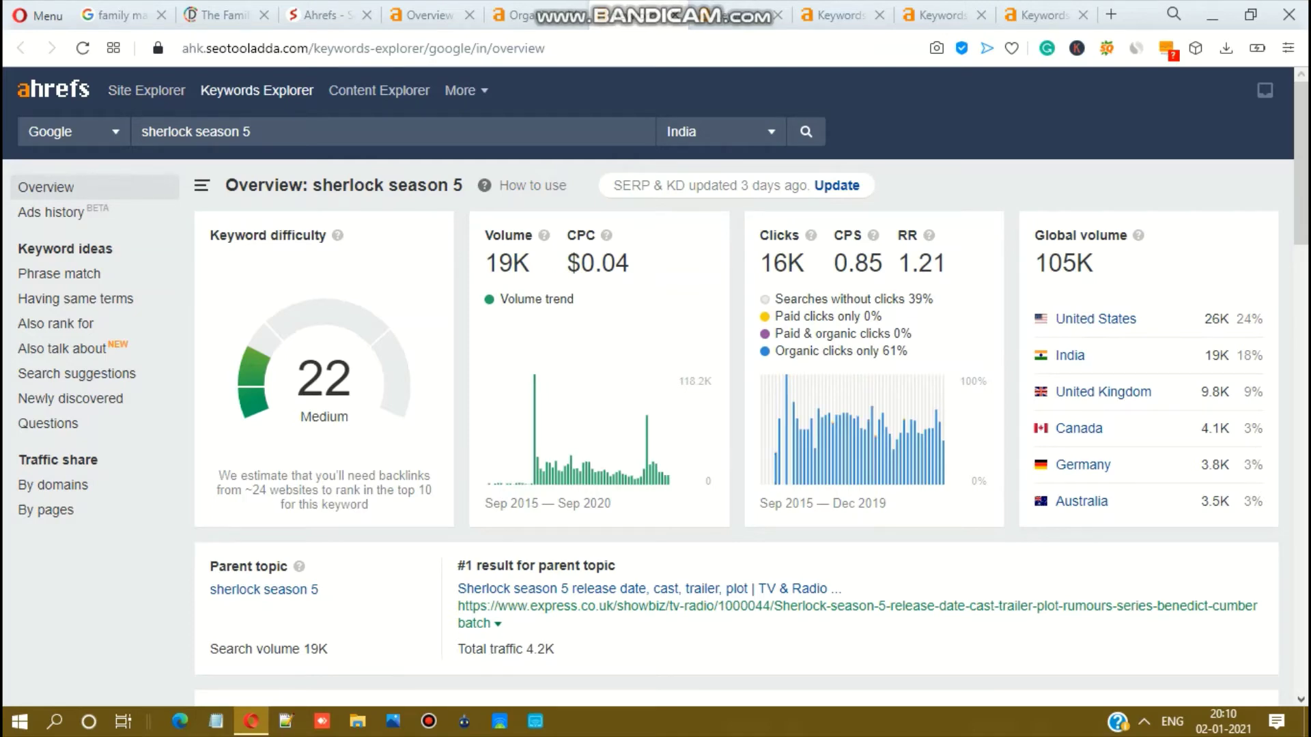
drag(313, 185, 463, 185)
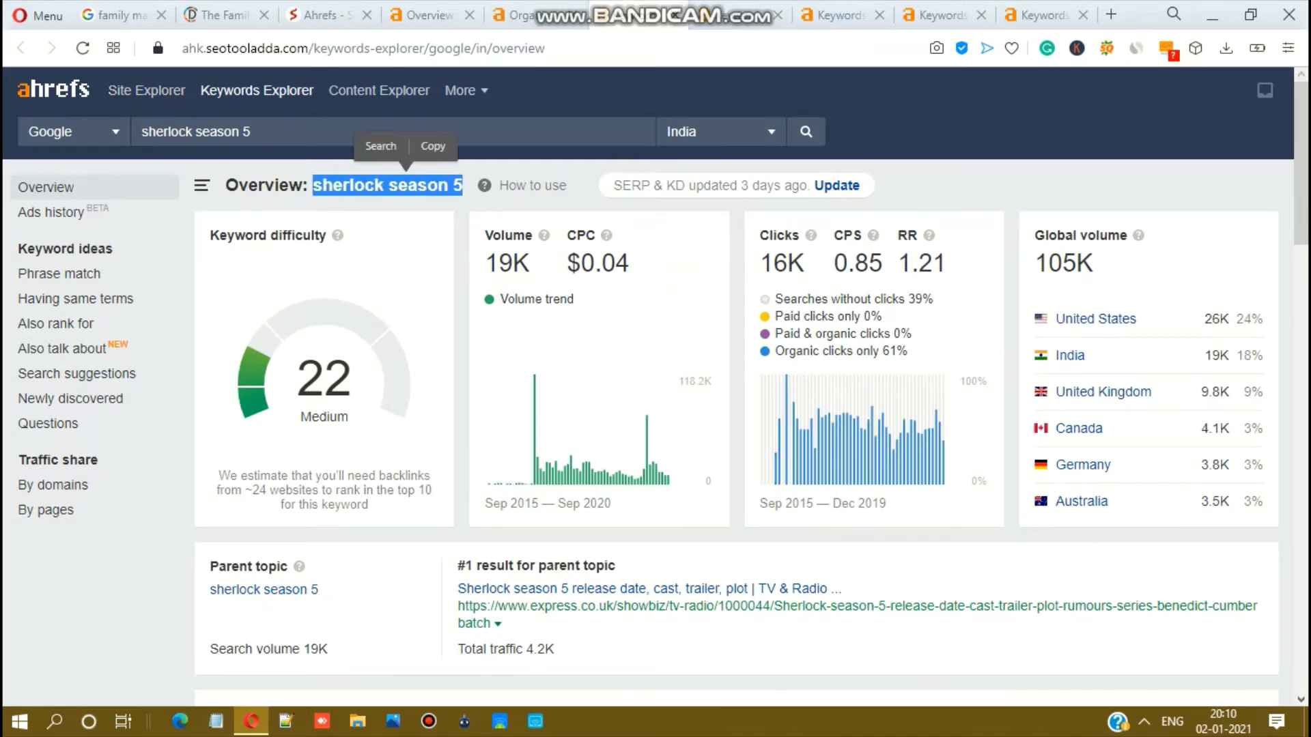
Step: Open the Devdiscourse article that ranks for "sherlock season 5" from the Organic Keywords report in a new tab and skim it
click(538, 15)
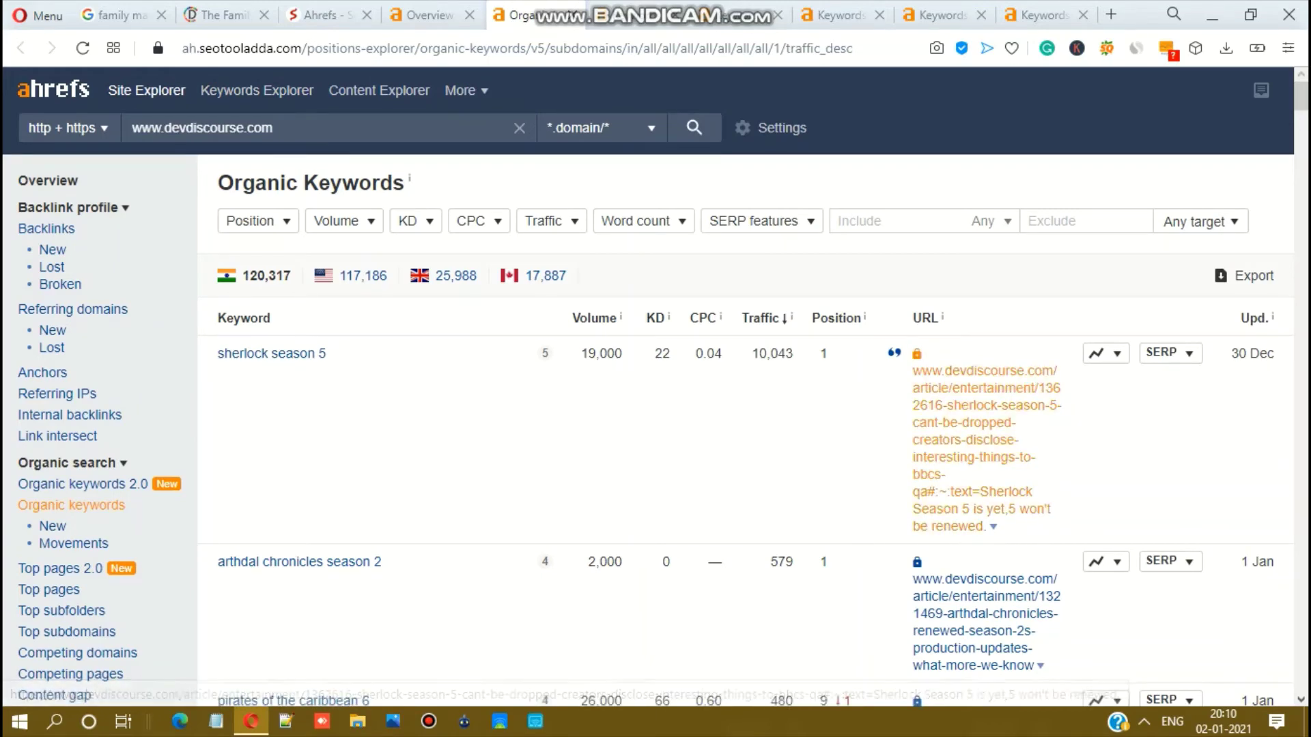
right_click(954, 406)
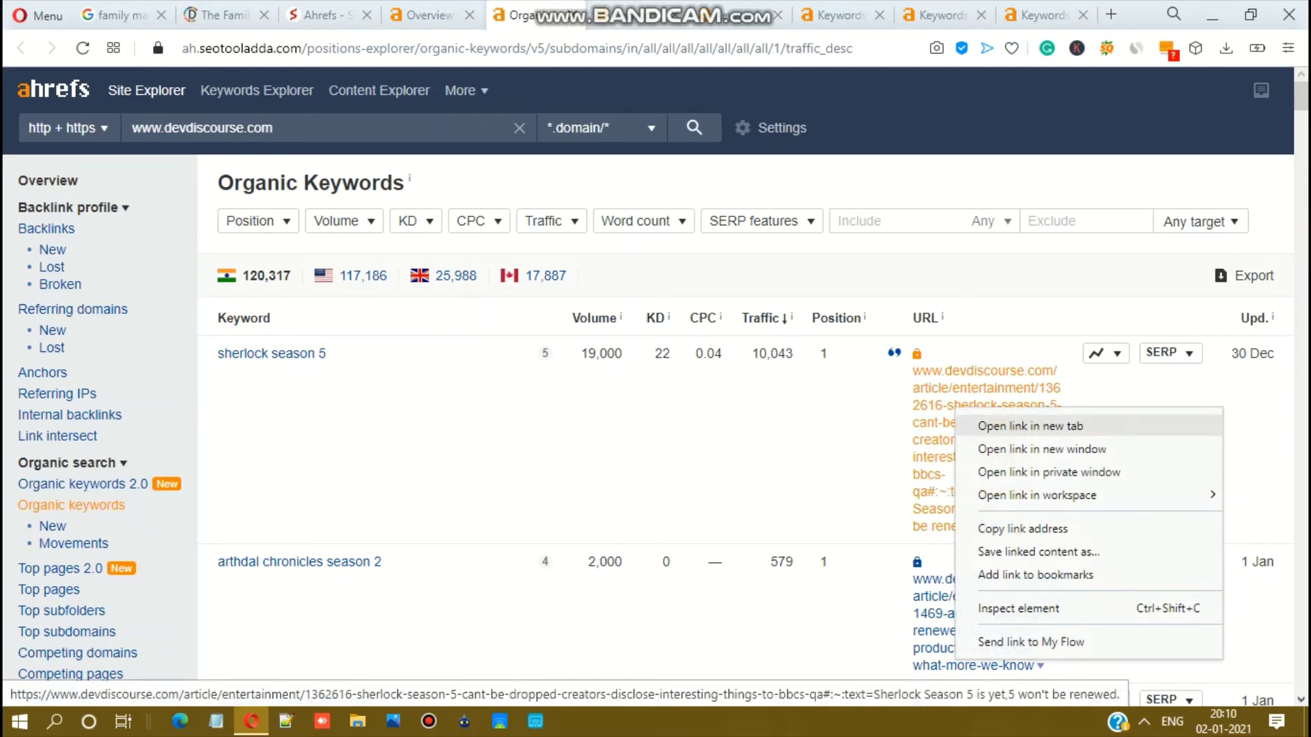
click(1029, 425)
click(770, 15)
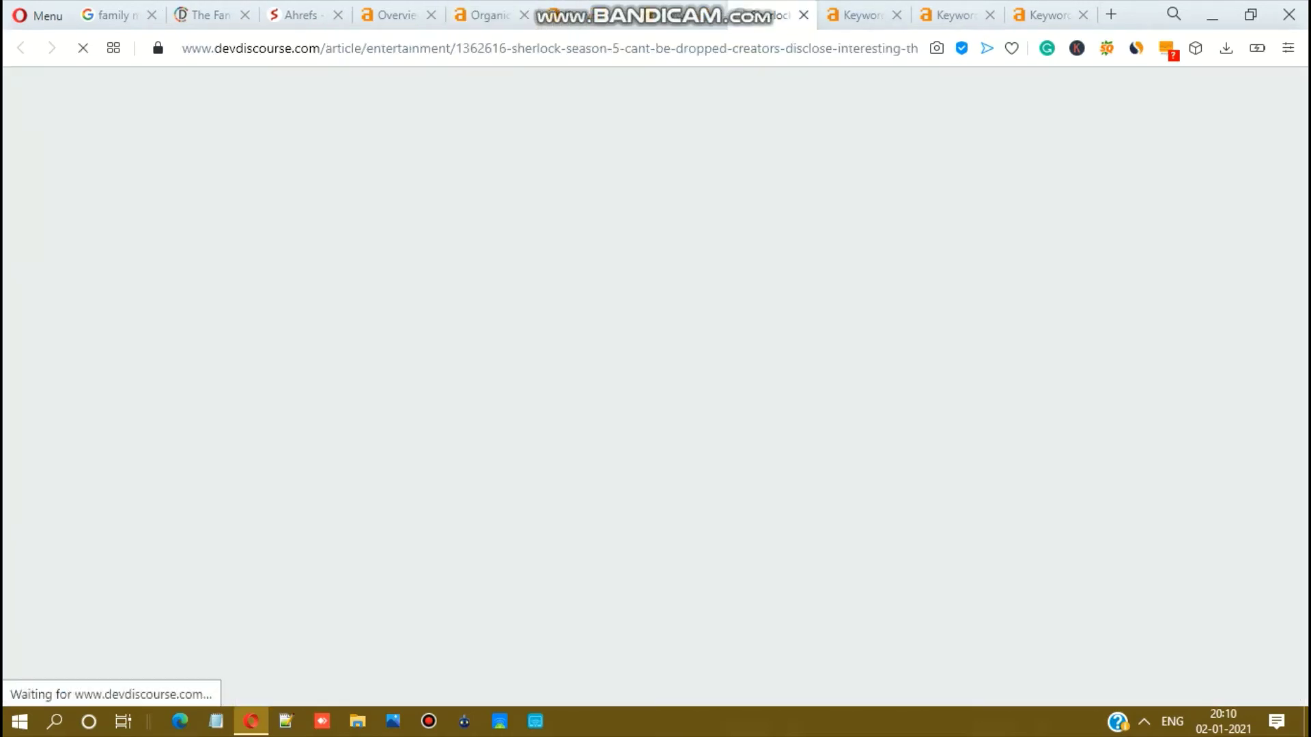
scroll(785, 444, down, 15)
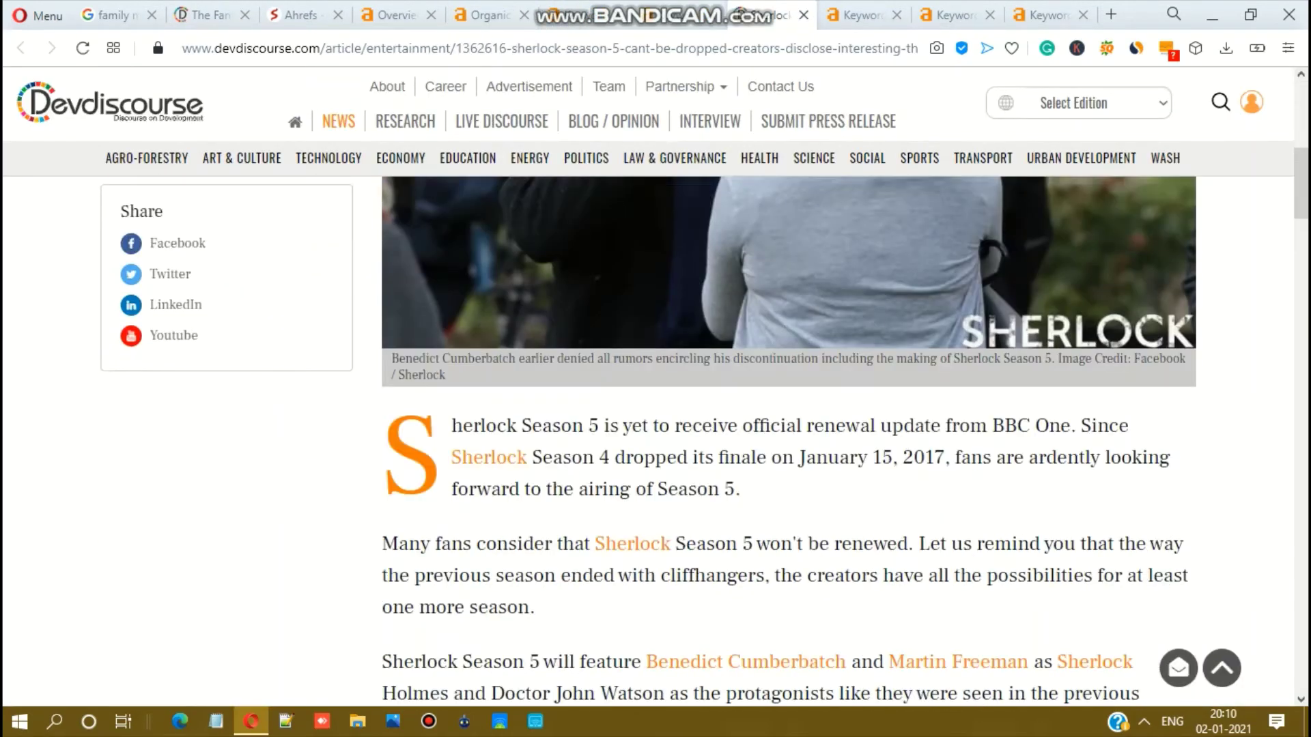
scroll(785, 444, down, 12)
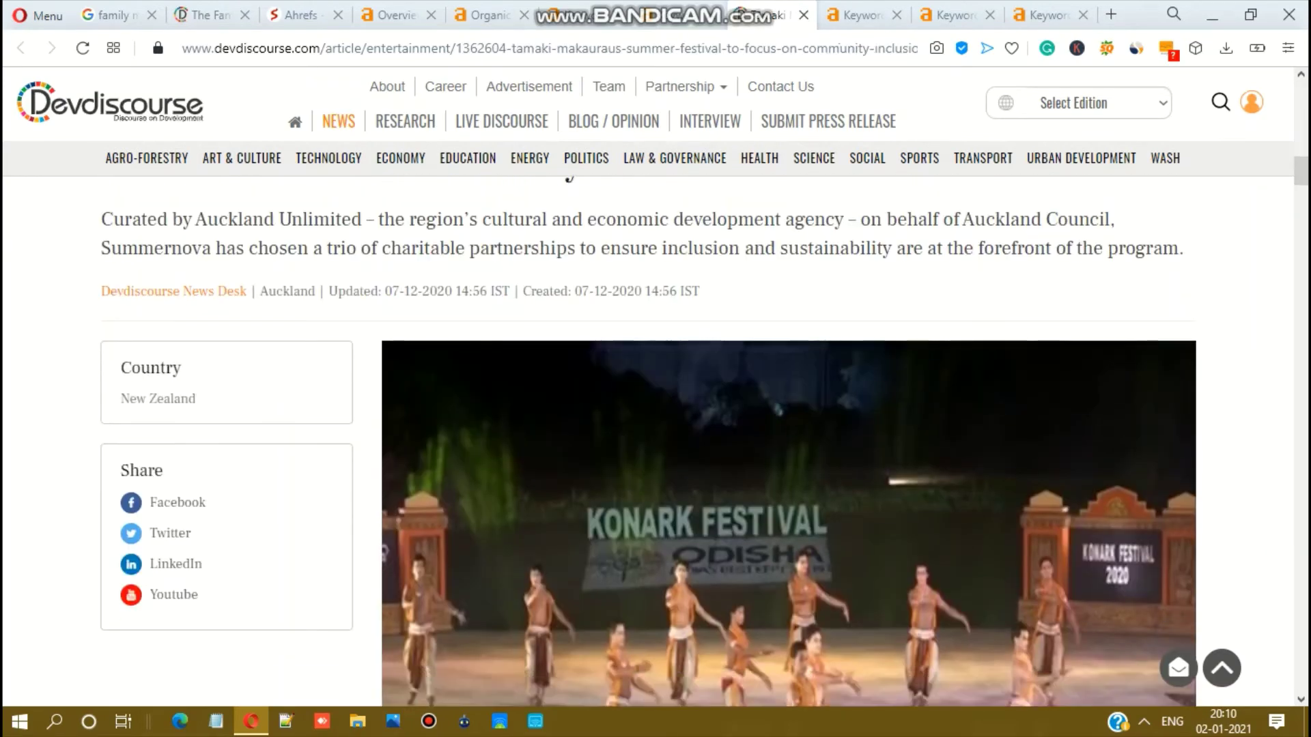
scroll(786, 444, up, 20)
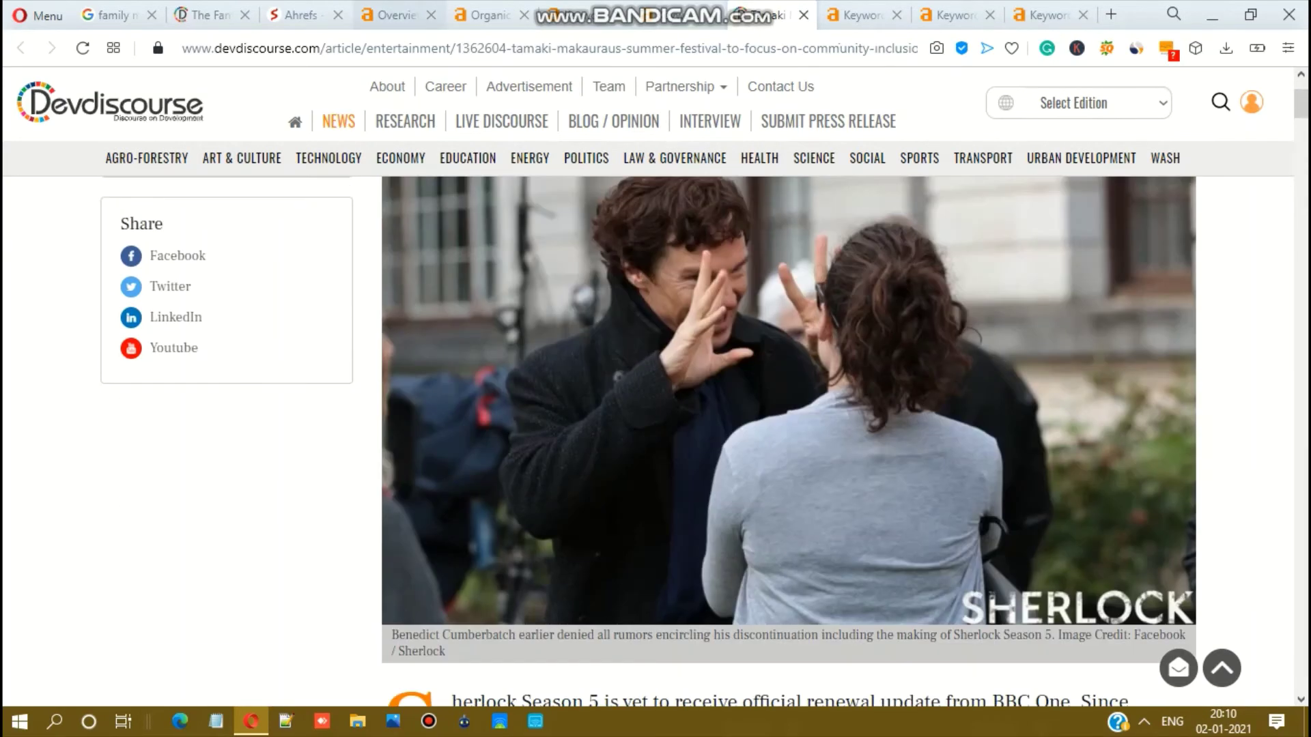
Step: Return to the Organic Keywords report and check the traffic figure of "sherlock season 5"
click(388, 15)
click(488, 15)
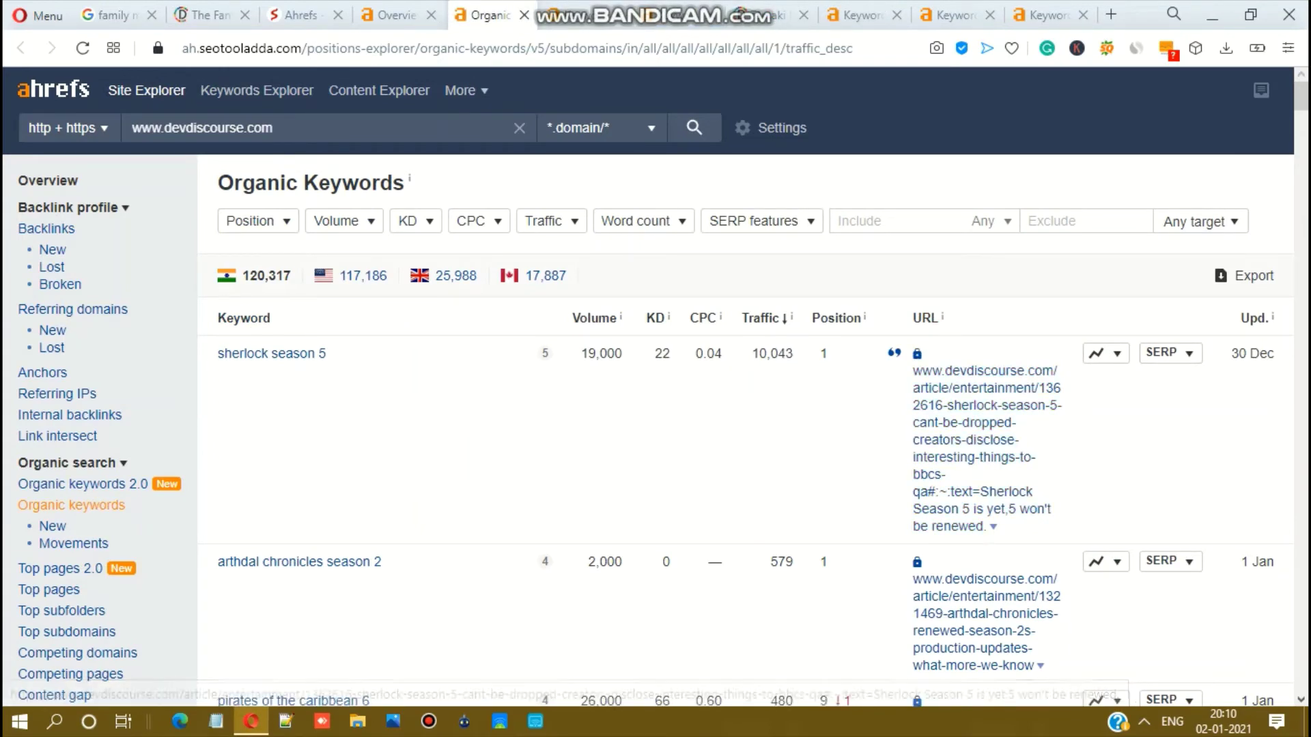
drag(760, 353, 794, 354)
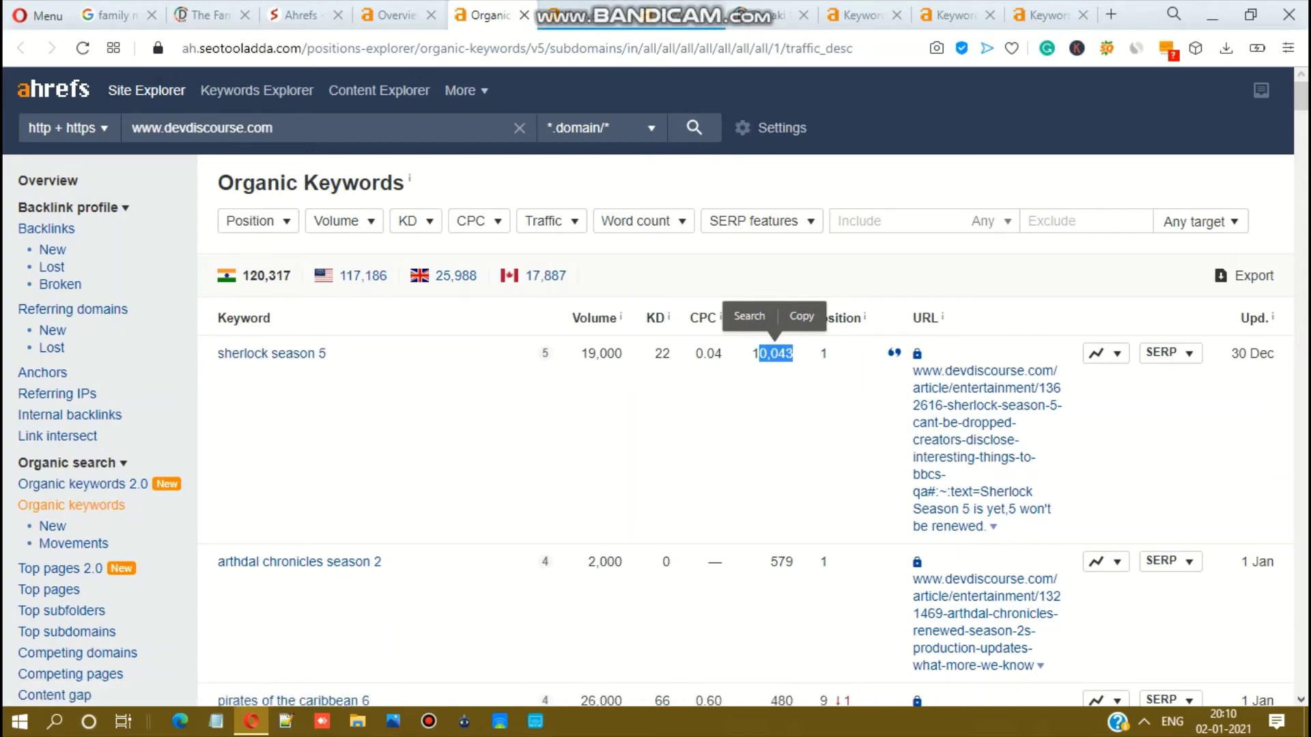
Step: Go through the open tabs to the "frozen 3" keyword overview and check its global volume
click(584, 15)
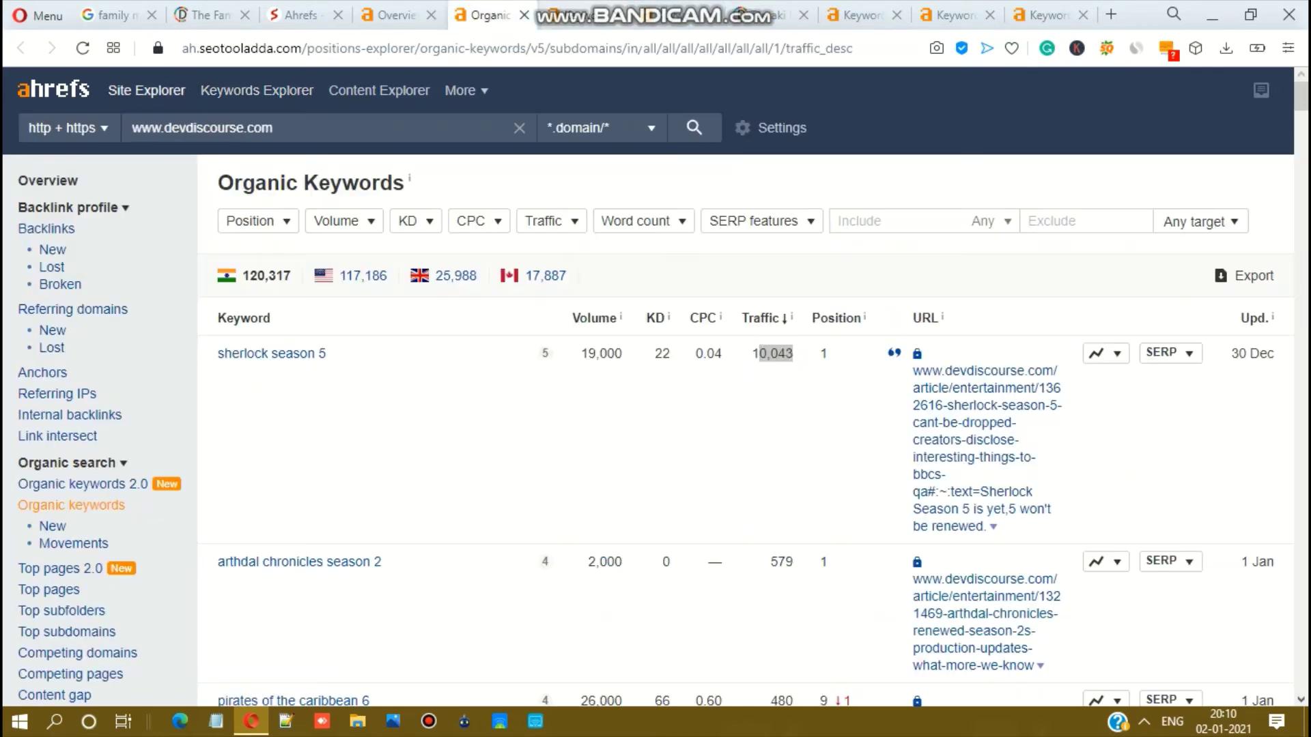
click(489, 15)
click(584, 15)
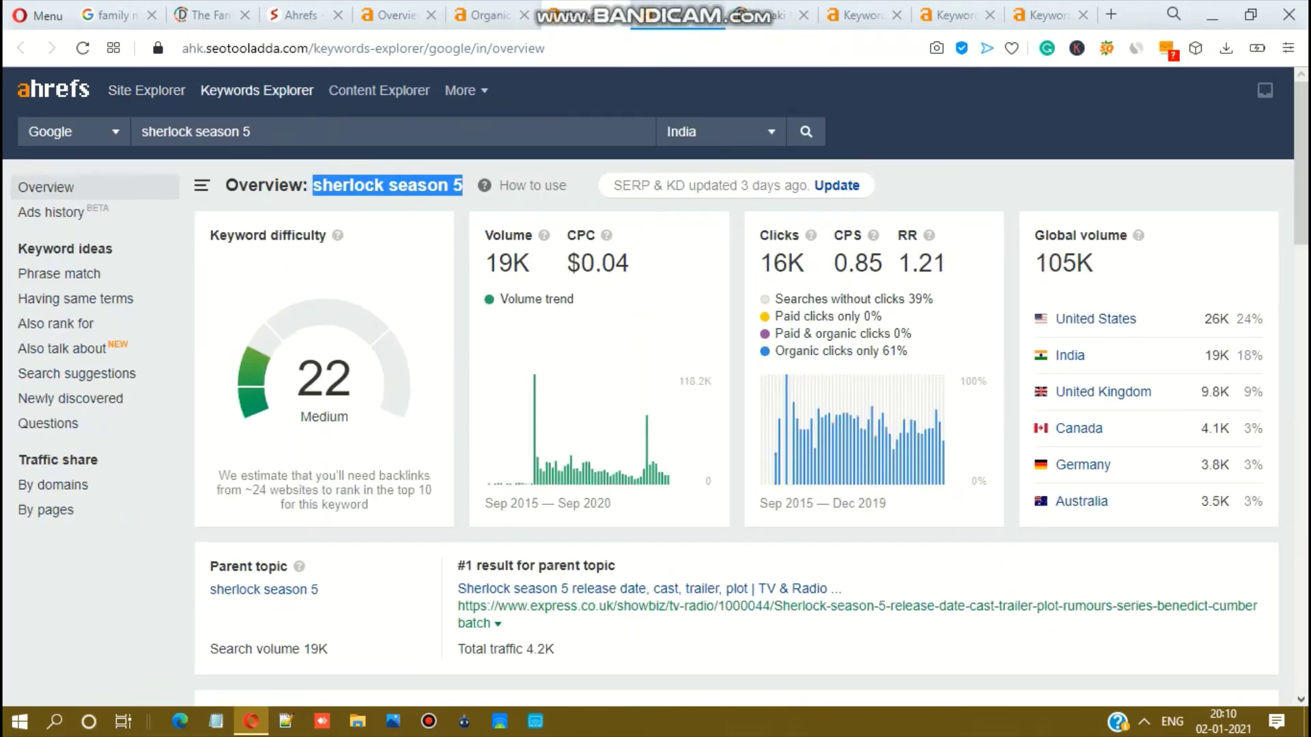
click(677, 15)
click(770, 15)
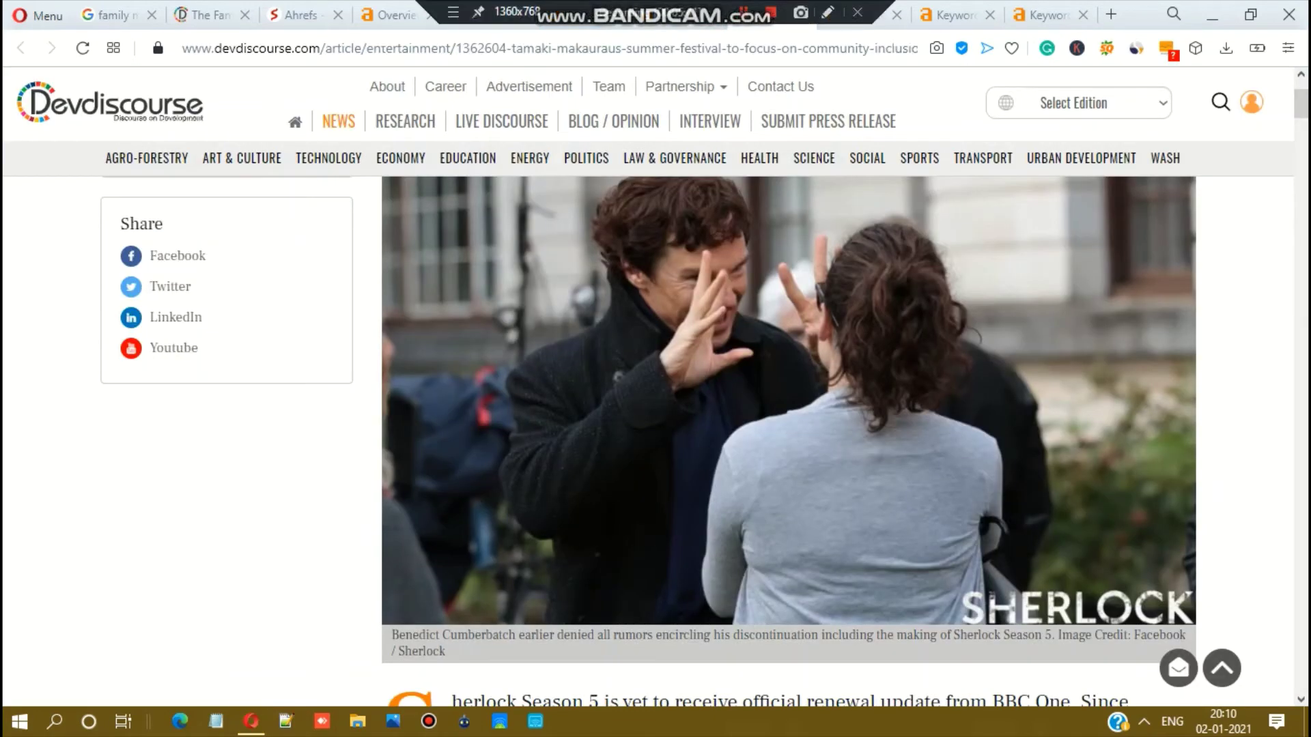
click(862, 15)
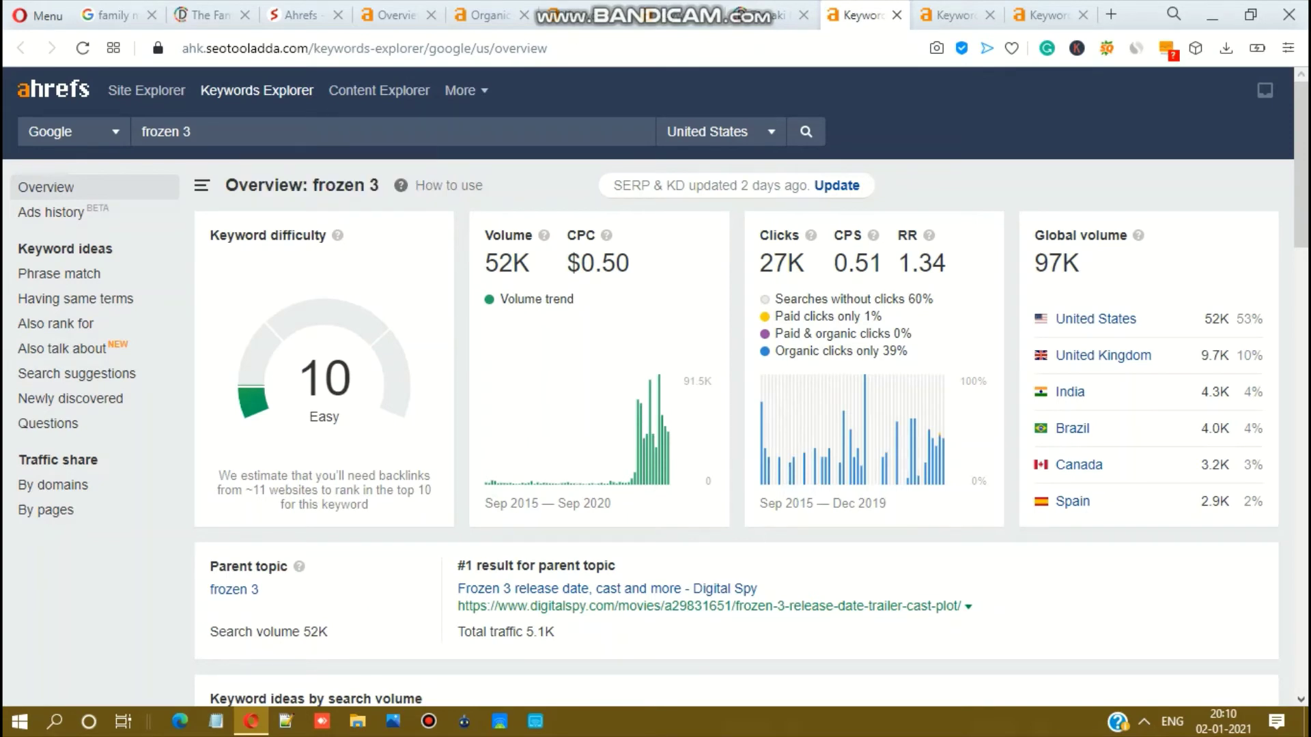
drag(313, 185, 369, 185)
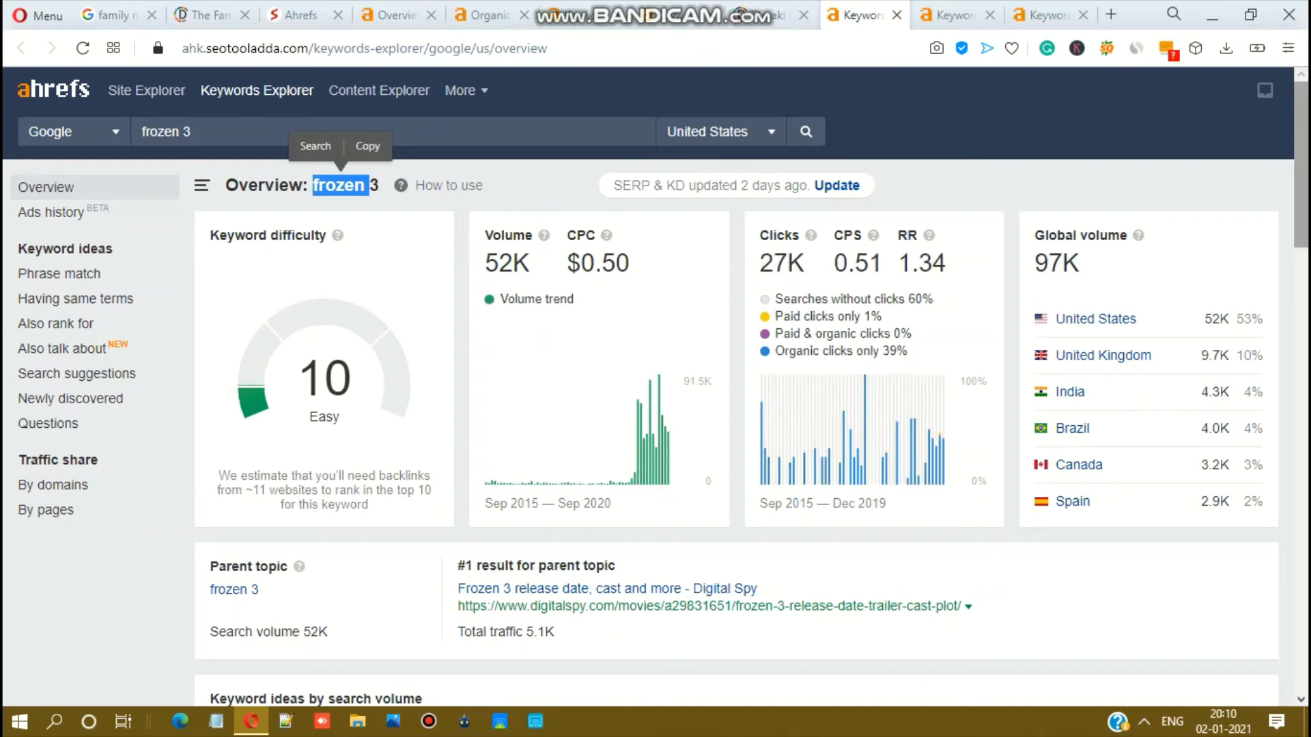
drag(1034, 263, 1080, 263)
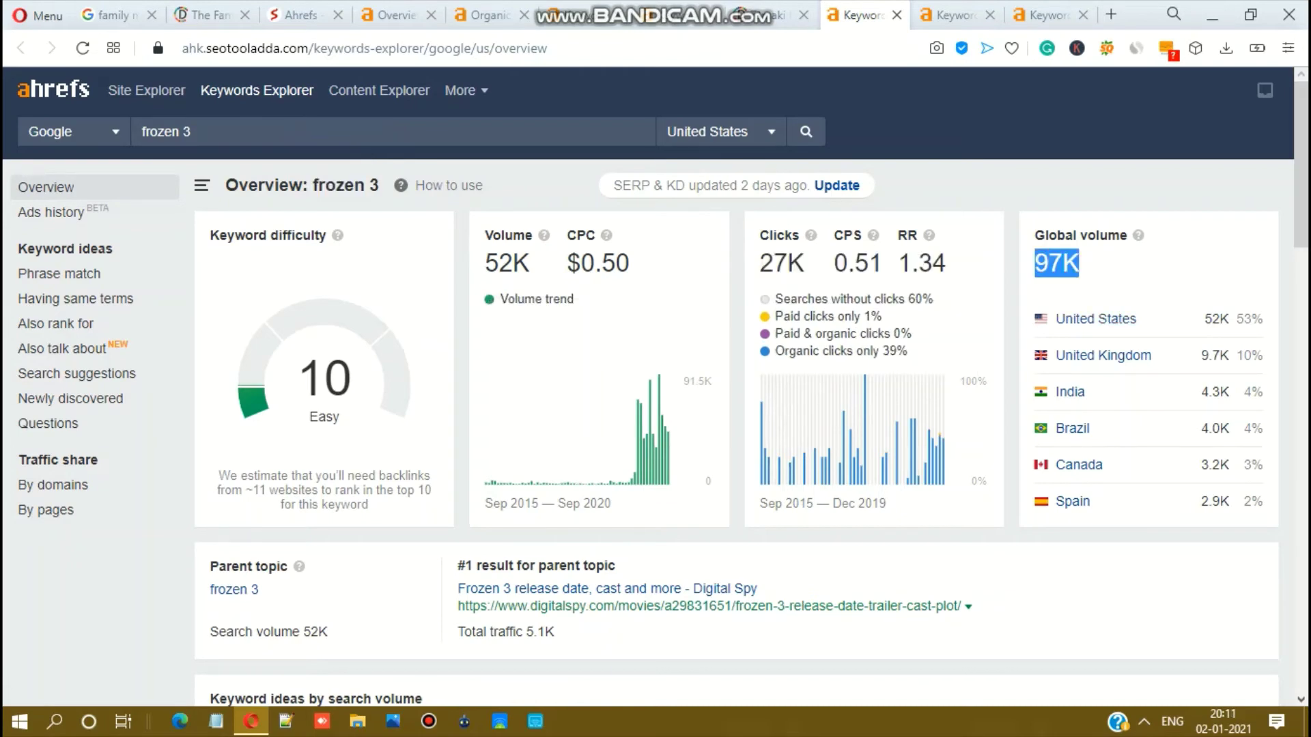
Step: Find "frozen 3" in the Organic Keywords report by searching the page for "fr" and check its traffic figure
click(486, 15)
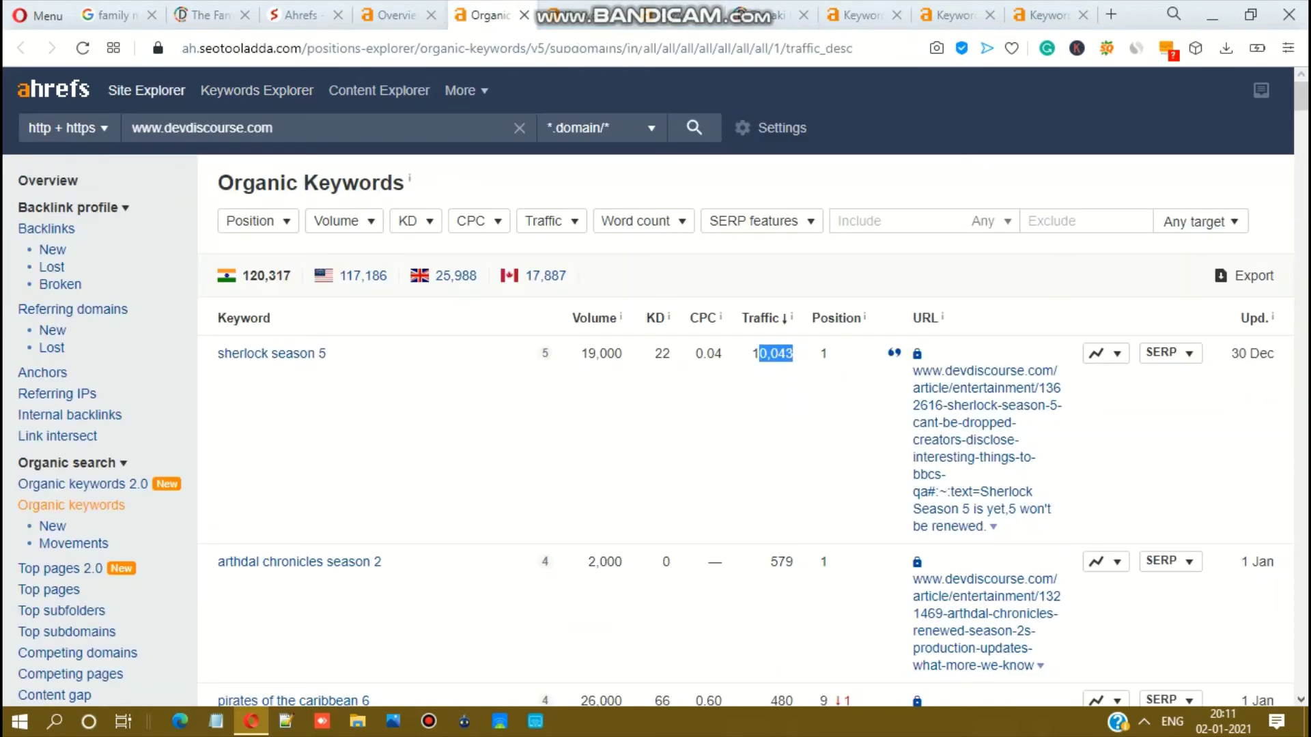
key(ctrl+f)
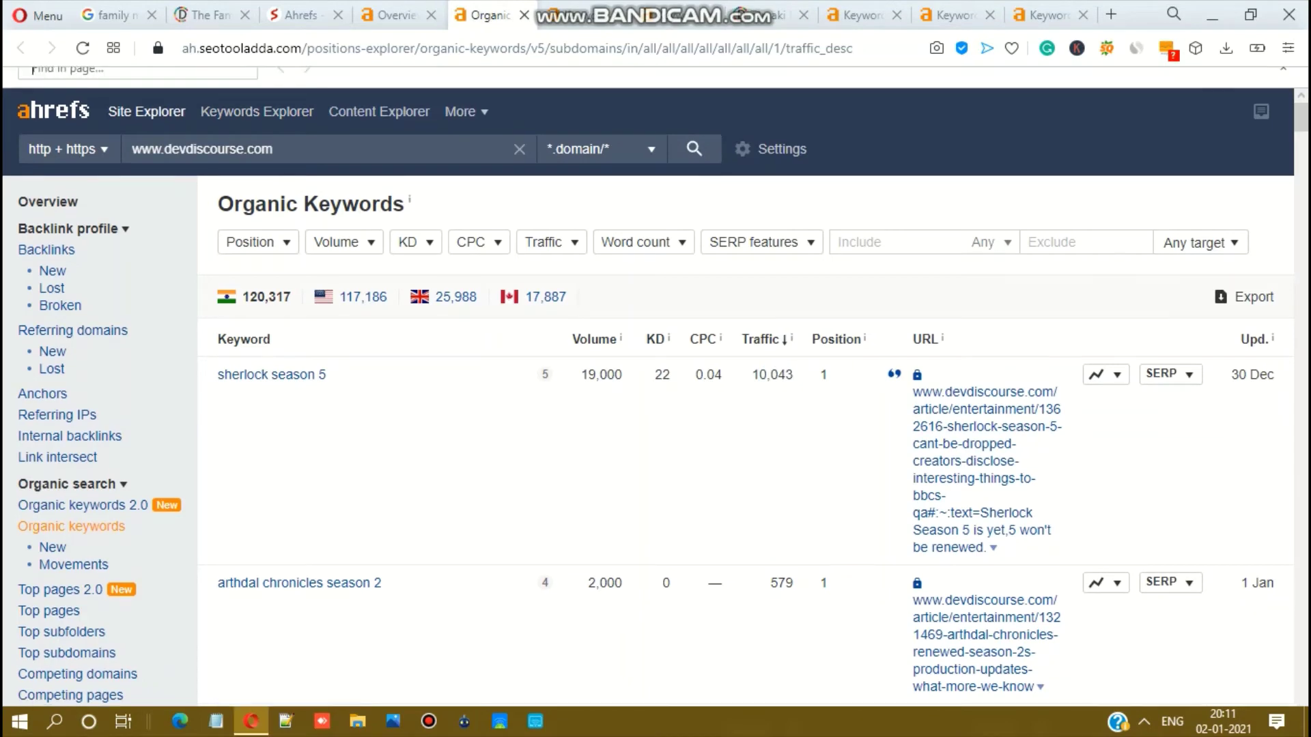
text(fr)
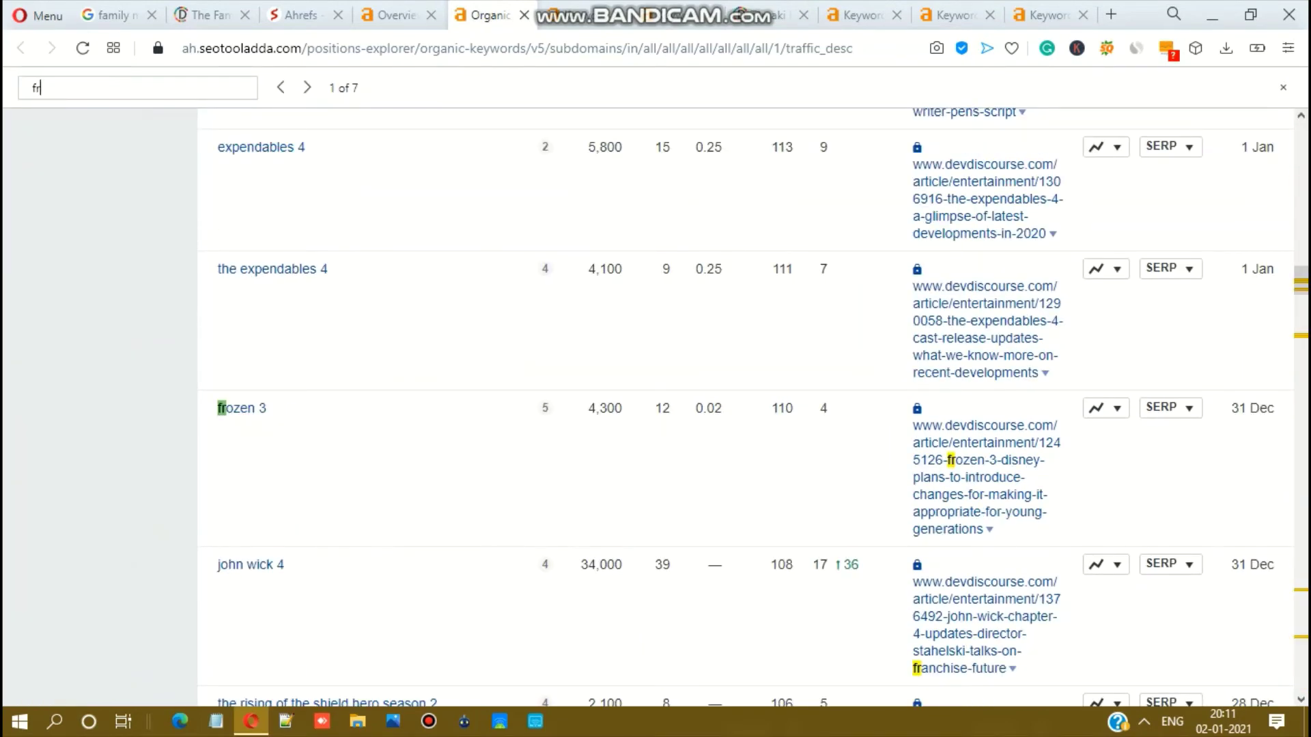
drag(772, 408, 793, 408)
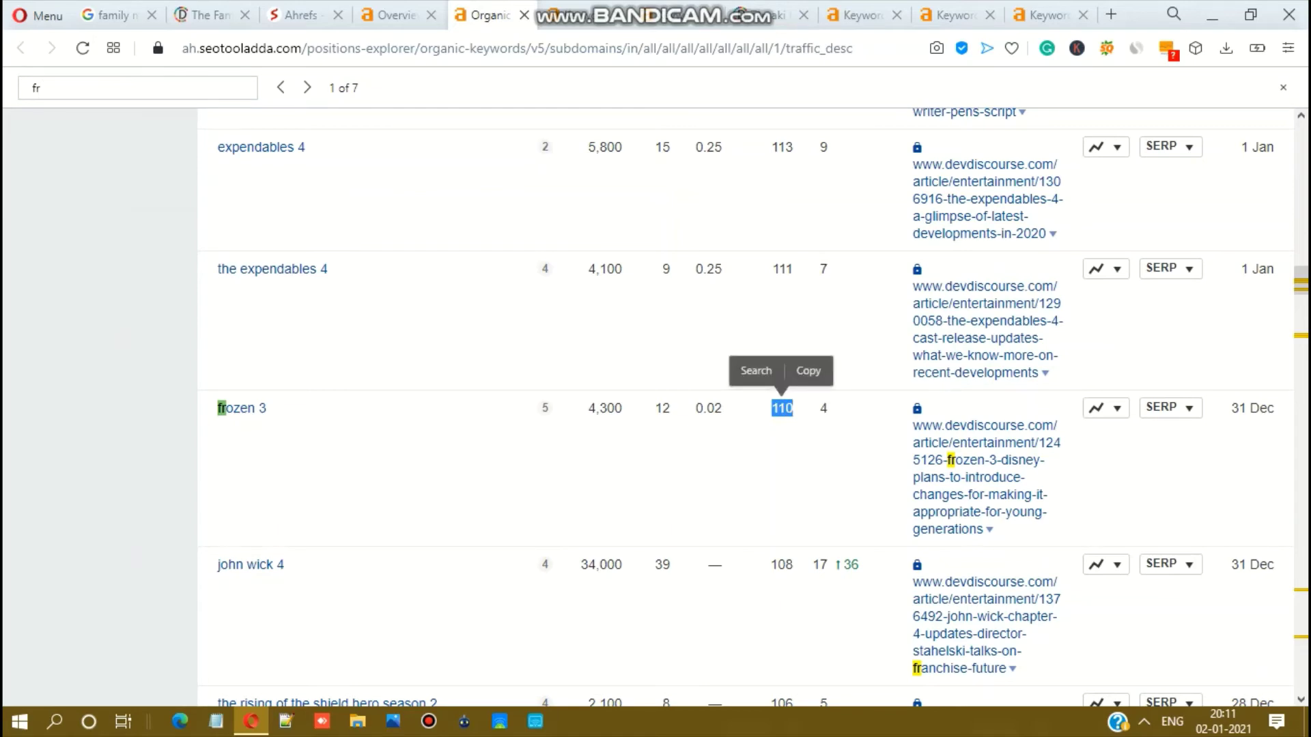
Step: Compare the global volume in the "frozen 3" overview with the keyword's traffic and volume in the Organic Keywords report
click(862, 15)
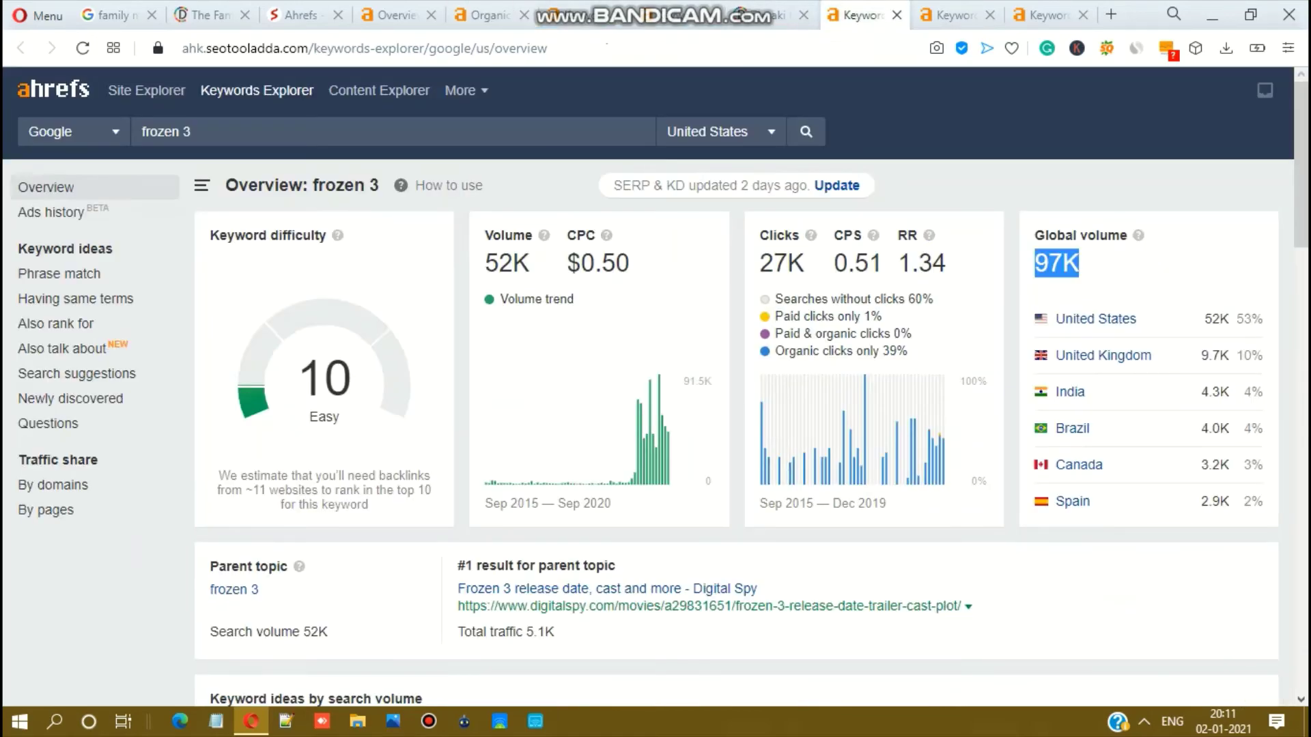
click(1056, 263)
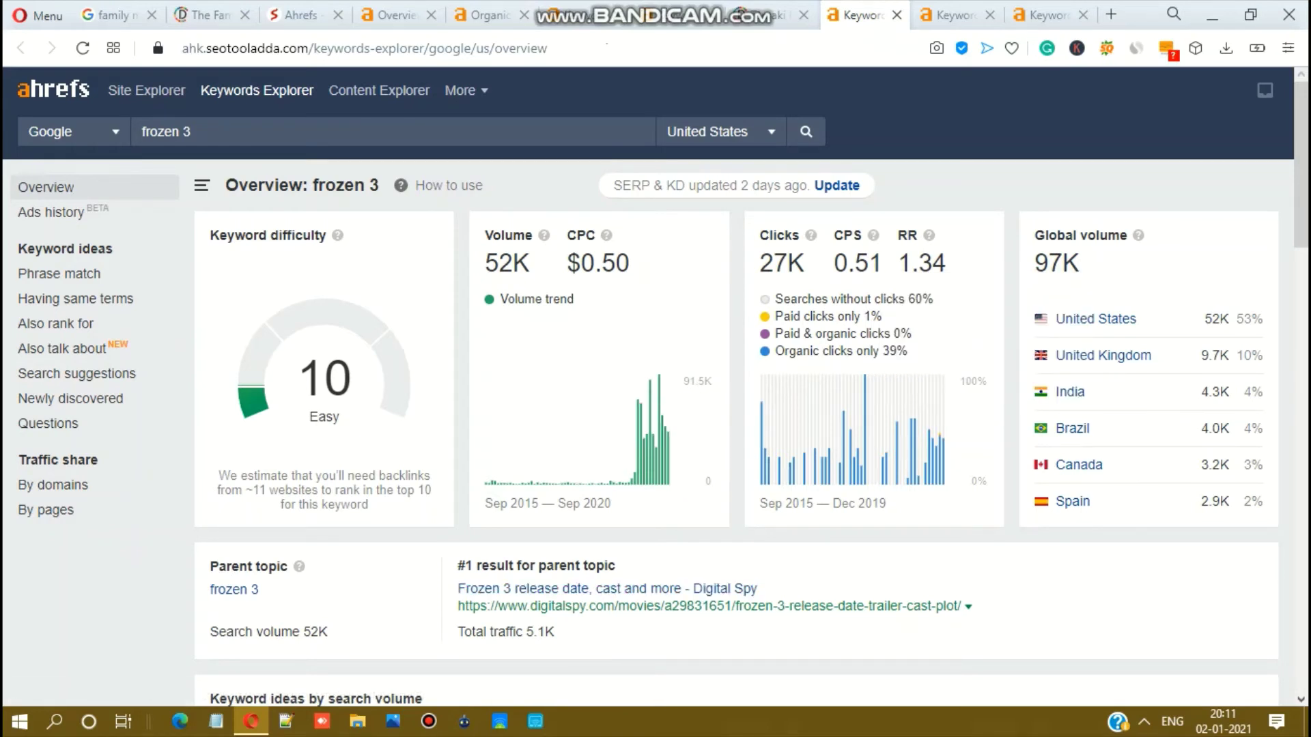
drag(1035, 263, 1079, 263)
click(1056, 263)
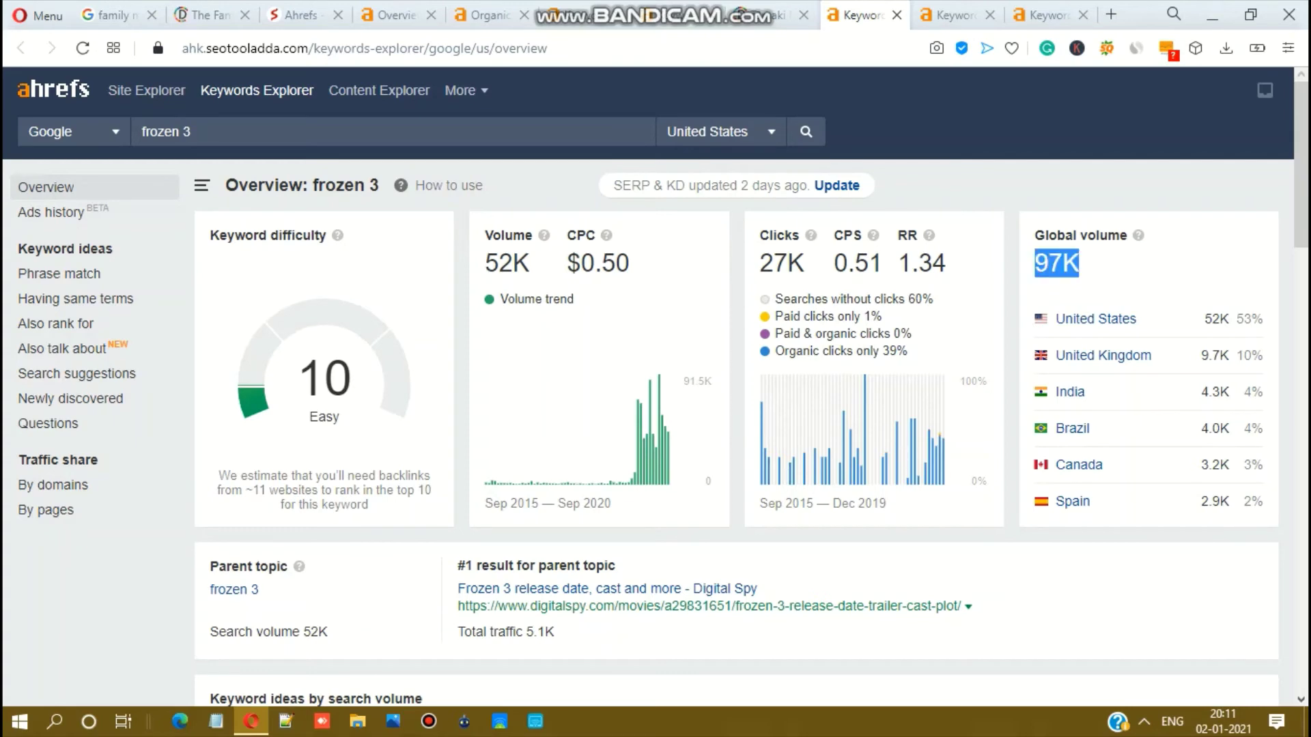
click(486, 14)
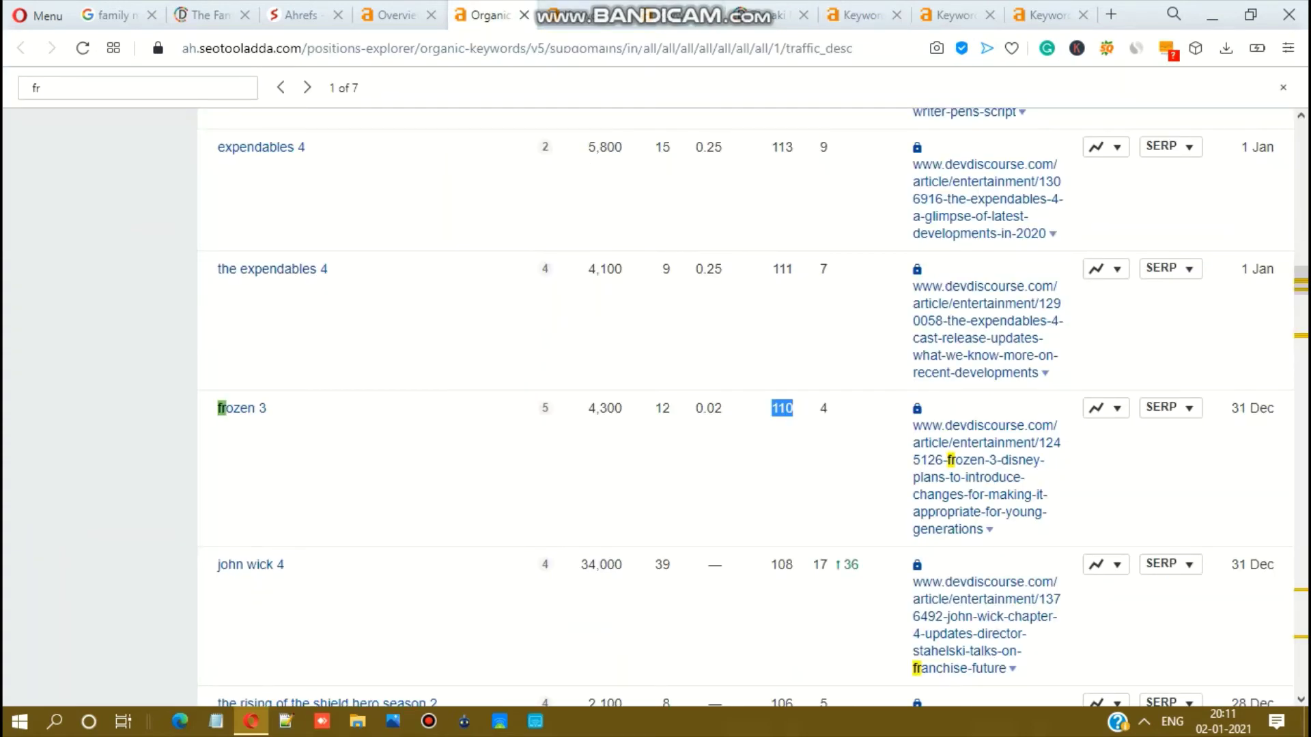
click(782, 408)
drag(588, 408, 622, 409)
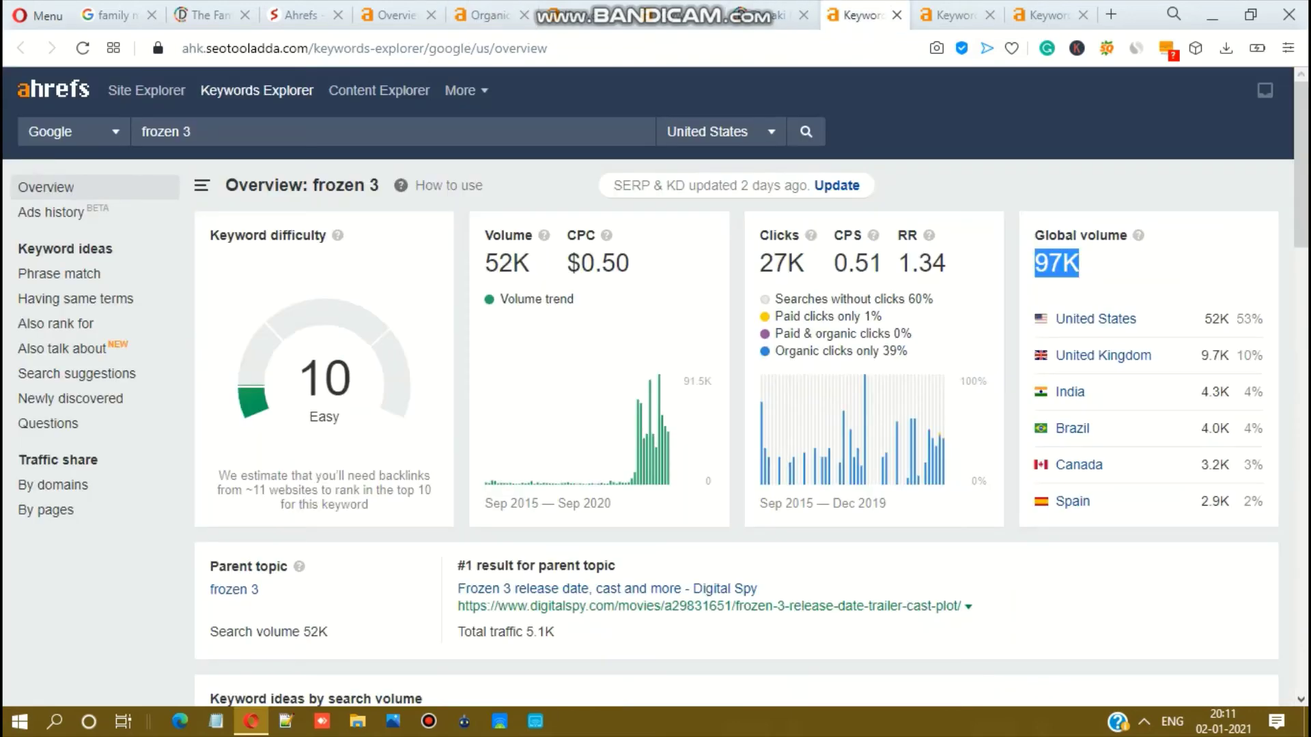
click(862, 15)
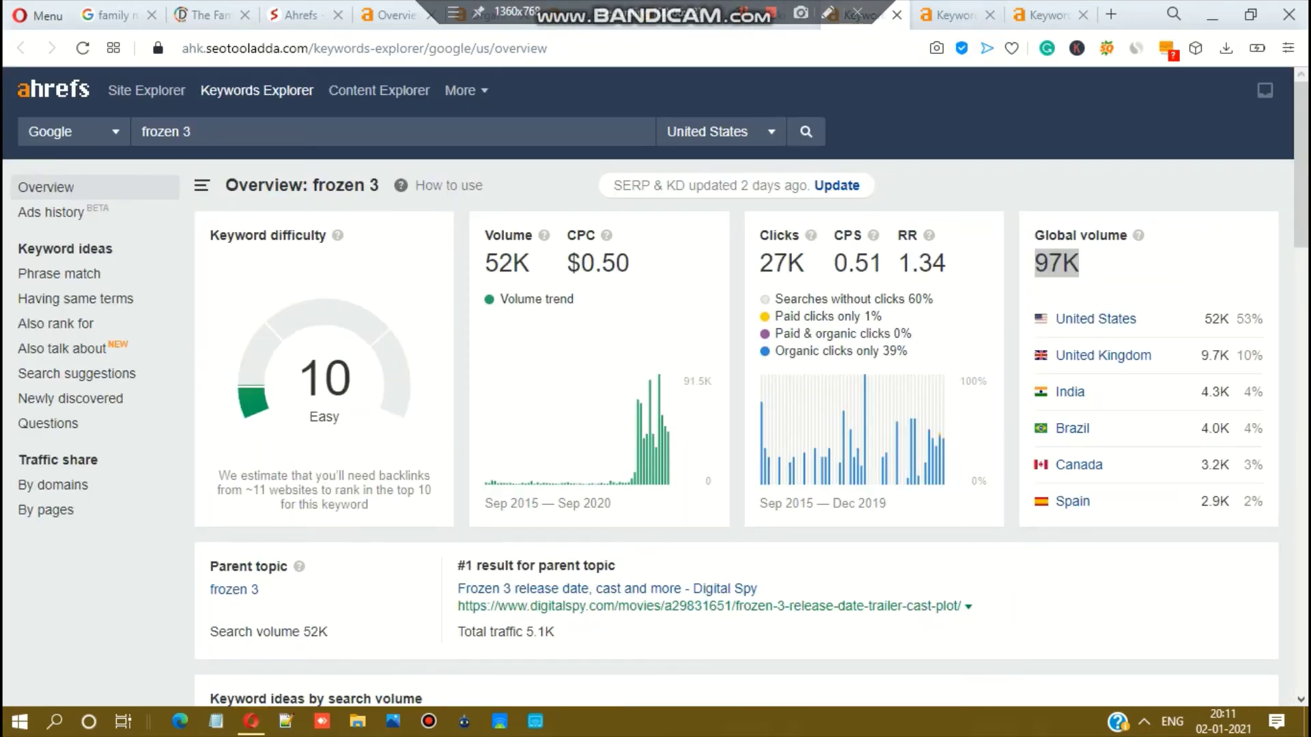
Step: Switch to the keyword overview of "love alarm season 2" and review its global volume and clicks
click(954, 15)
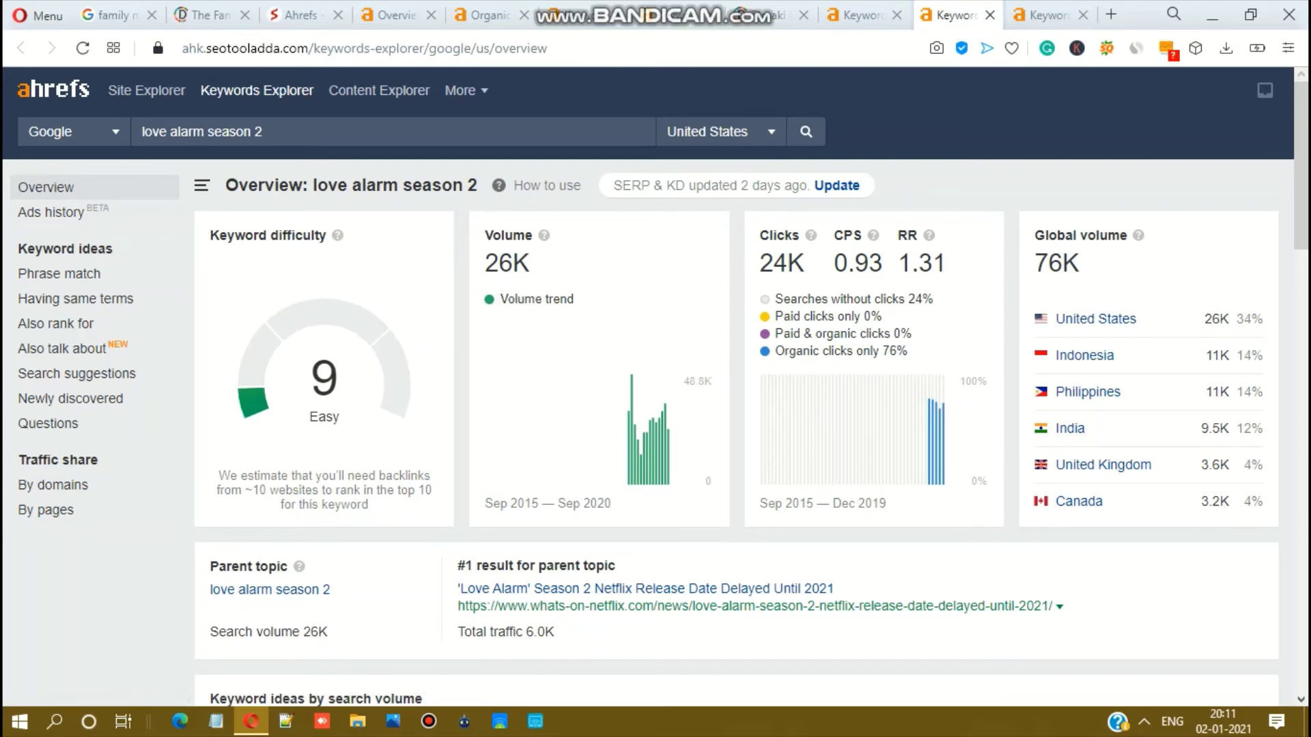
drag(1034, 263, 1079, 264)
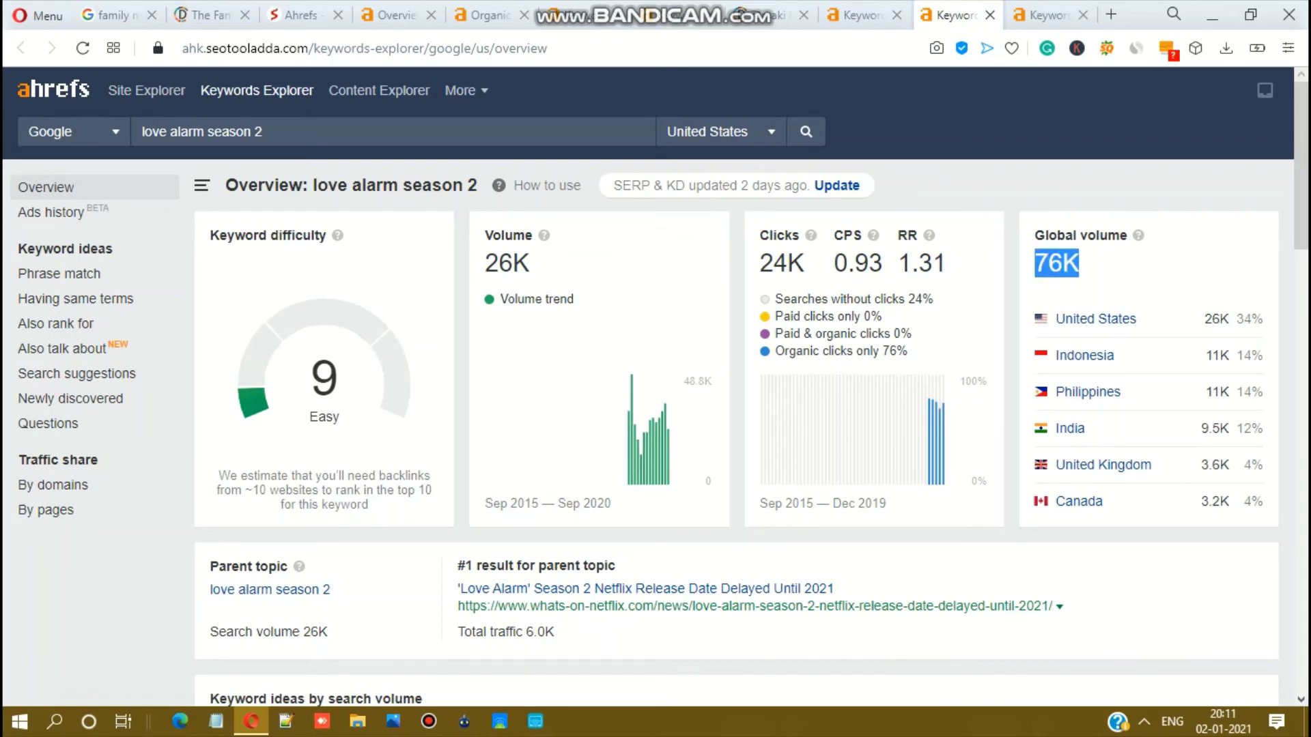
drag(760, 263, 918, 235)
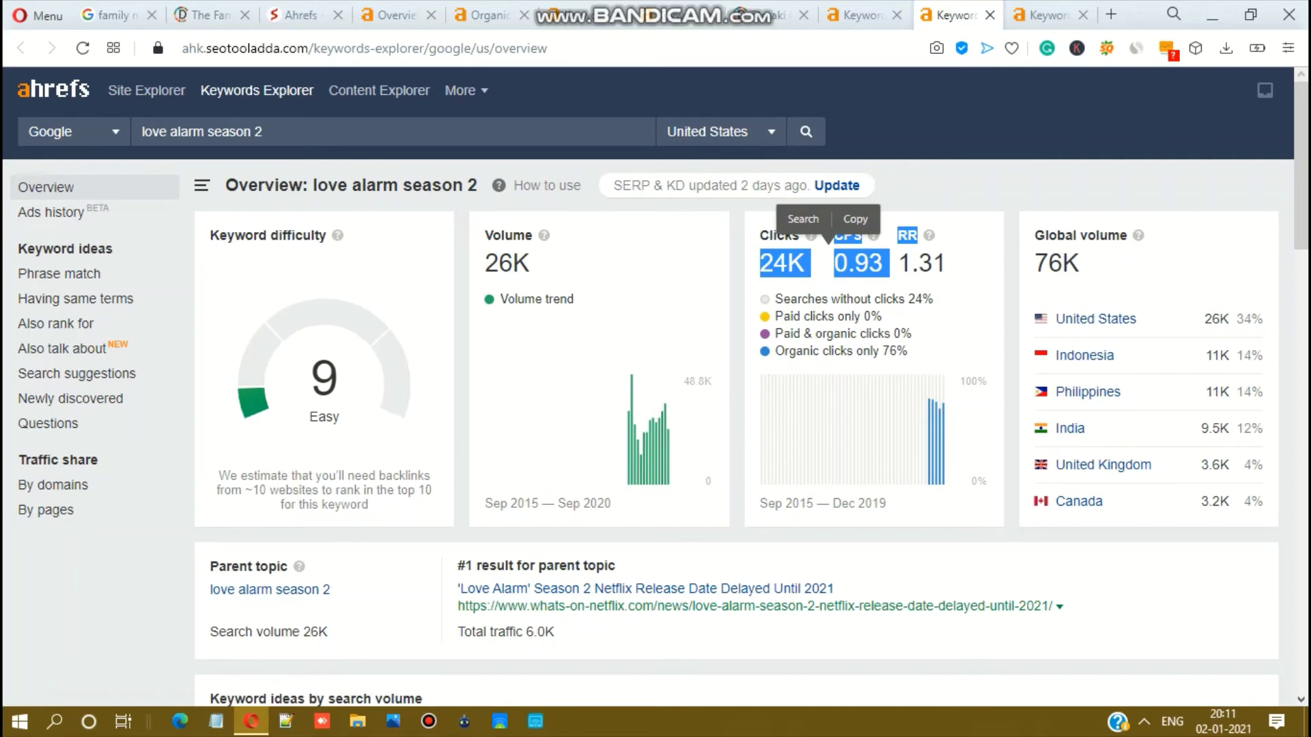
drag(311, 185, 478, 185)
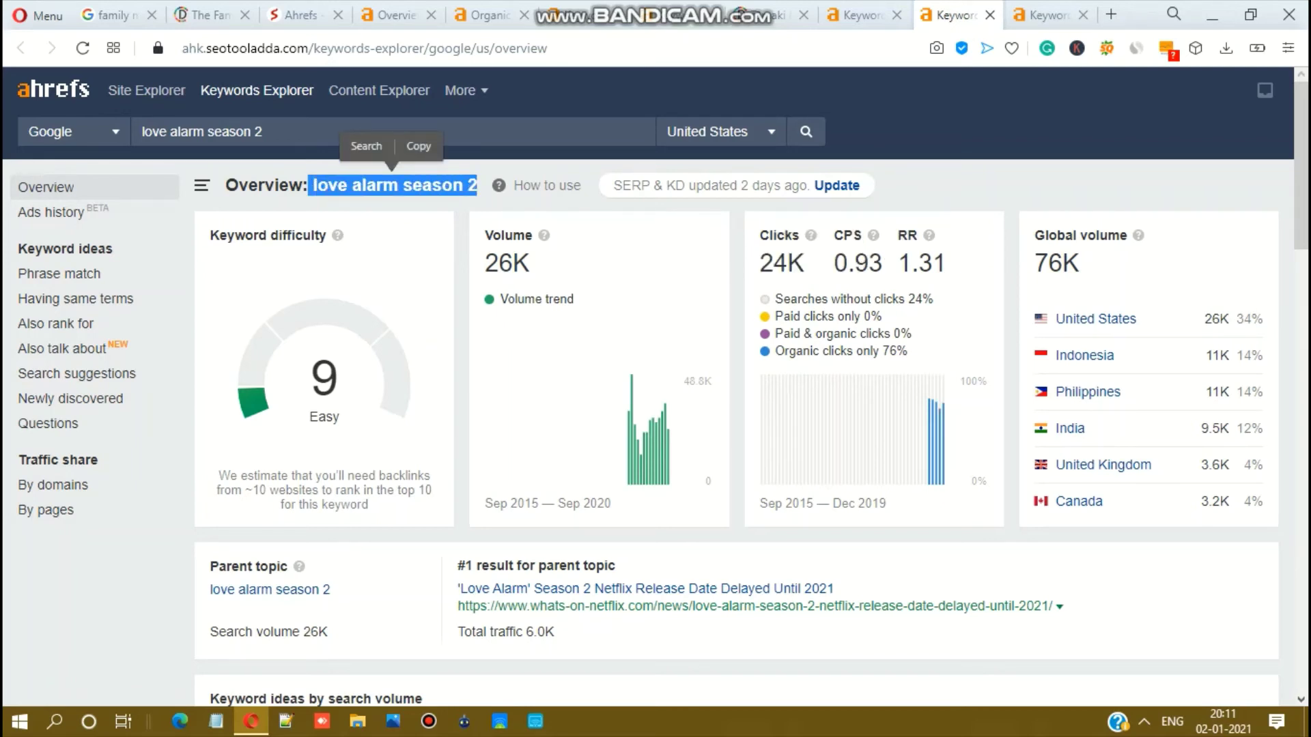
drag(1034, 264, 1079, 264)
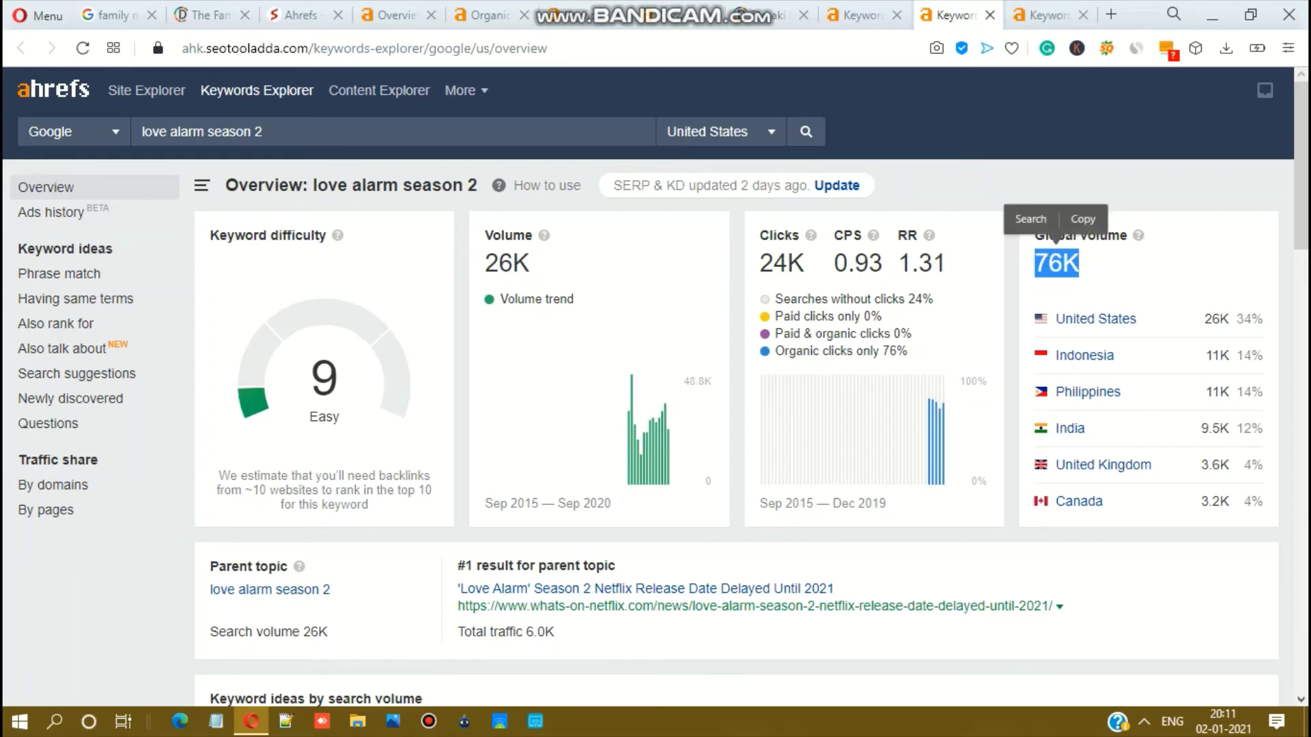
Step: Switch to the keyword overview of "mob psycho 100 season 3" and check its global volume
key(ctrl+Tab)
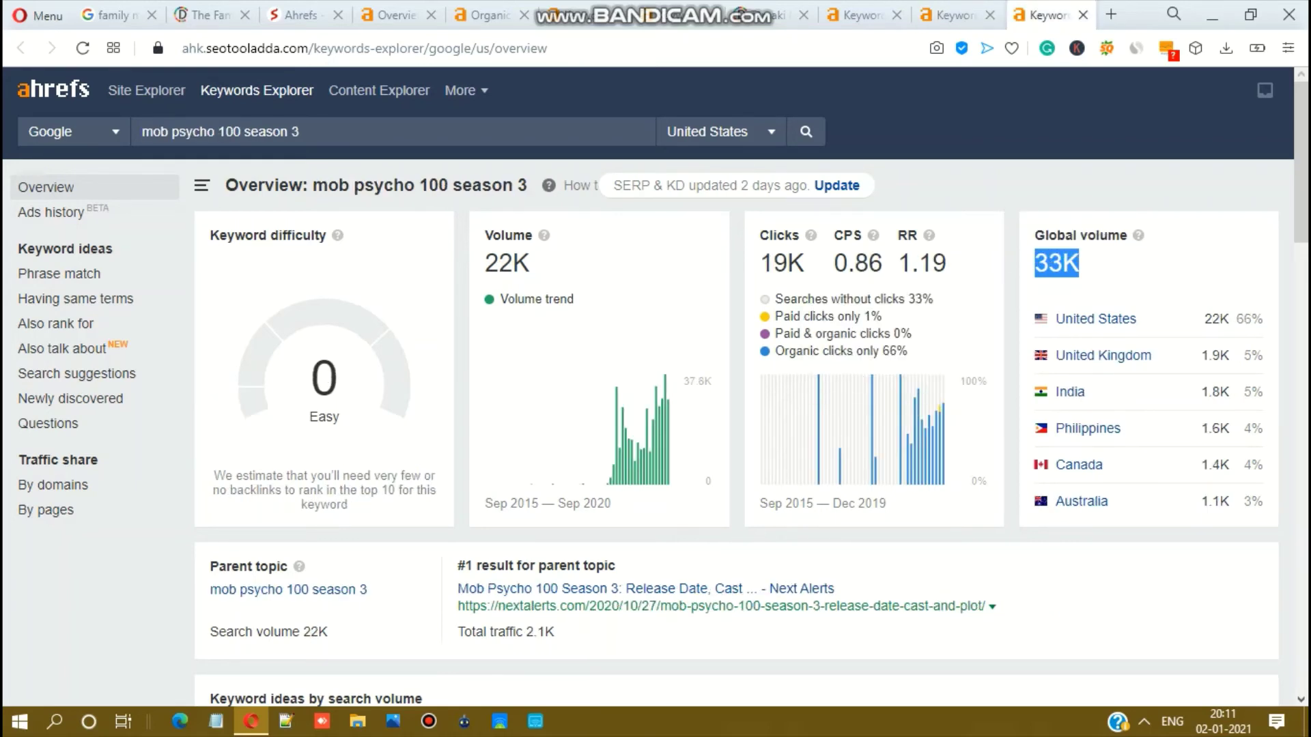
drag(311, 185, 527, 185)
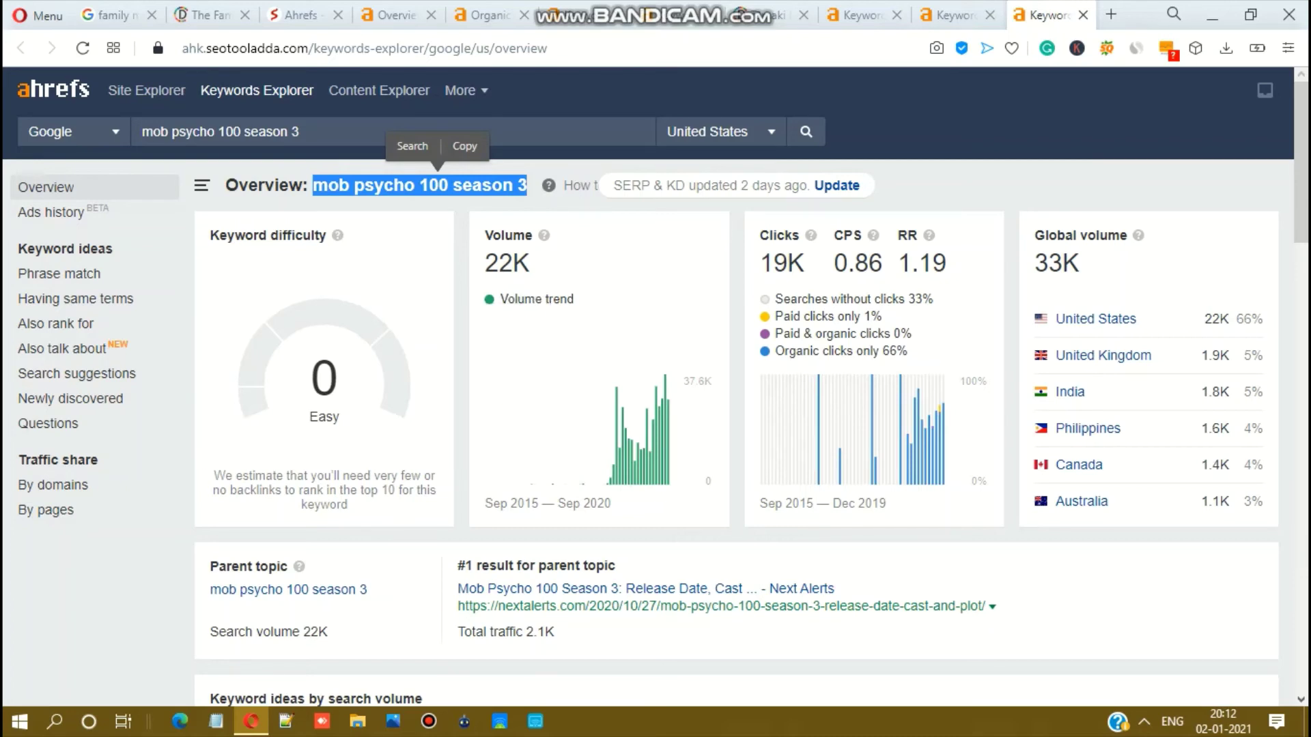
double_click(1056, 263)
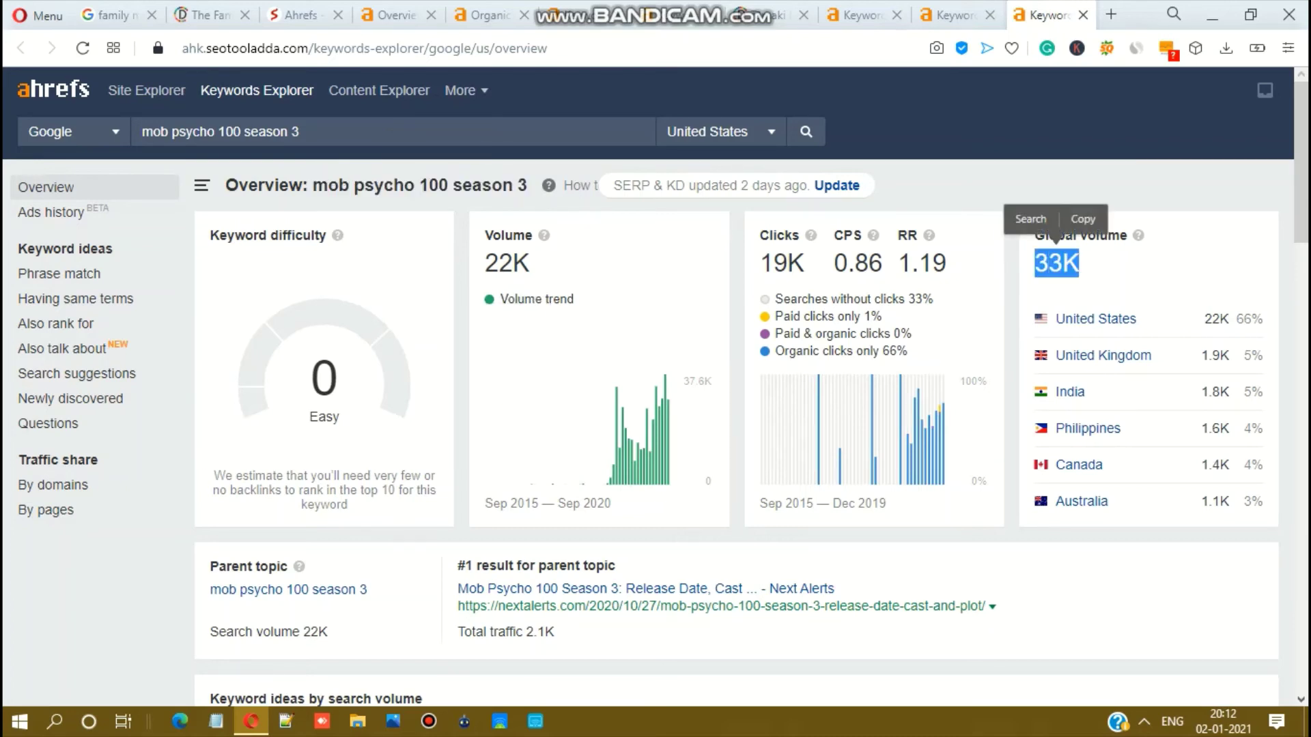
click(1057, 263)
double_click(1056, 263)
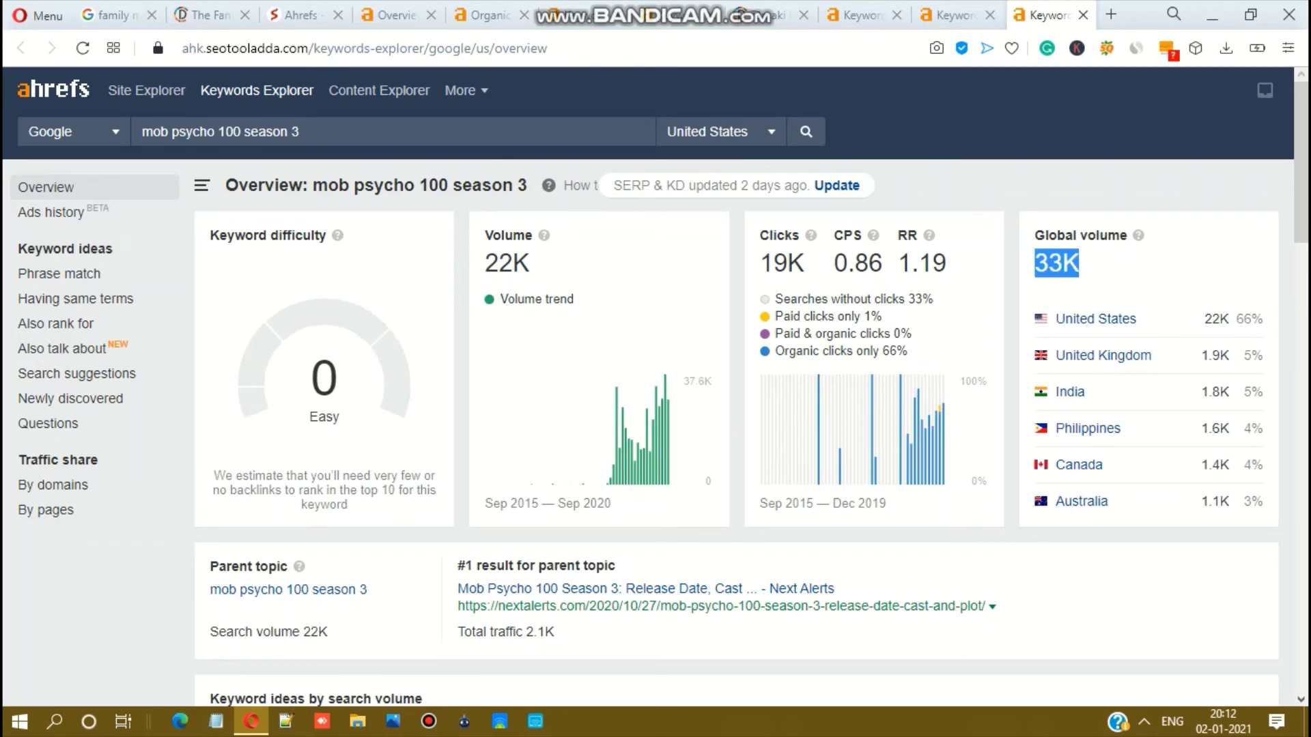
Step: Look over the SERP position history for "mob psycho 100 season 3" and return to the start of the overview
scroll(874, 410, down, 8)
scroll(656, 383, down, 6)
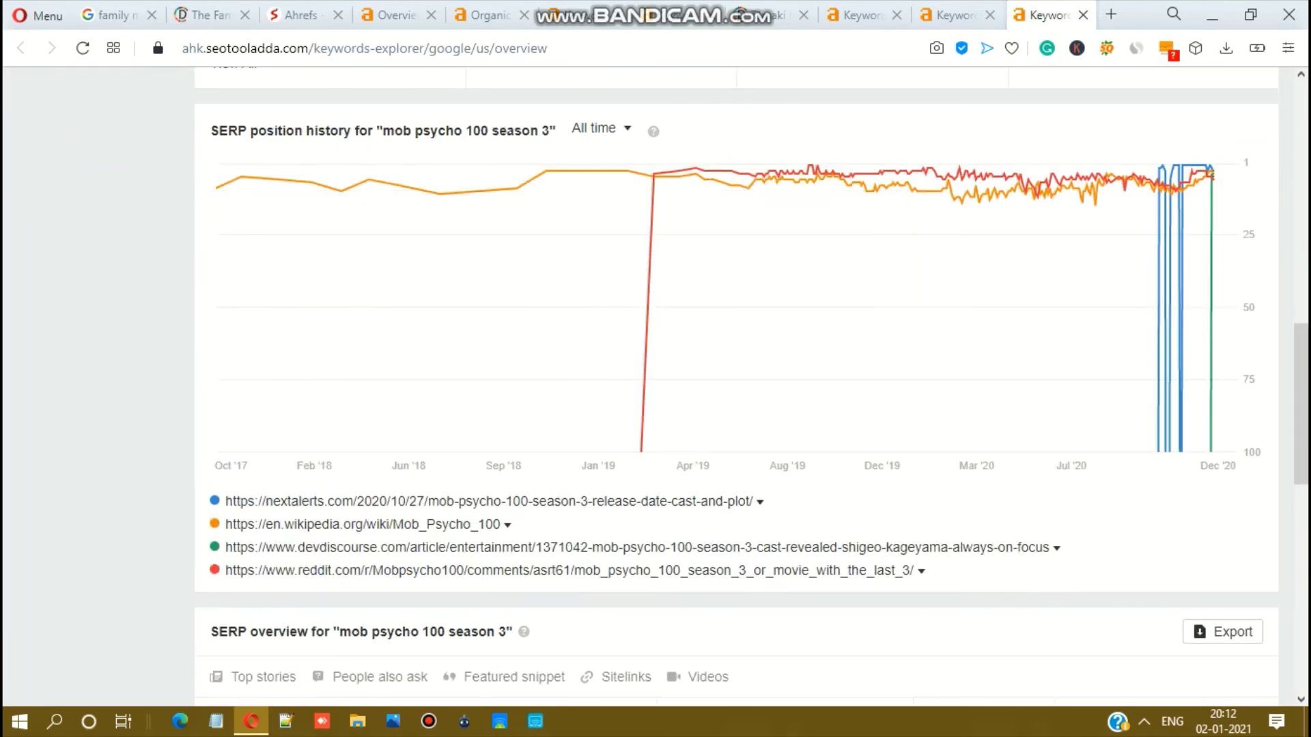
scroll(656, 383, up, 14)
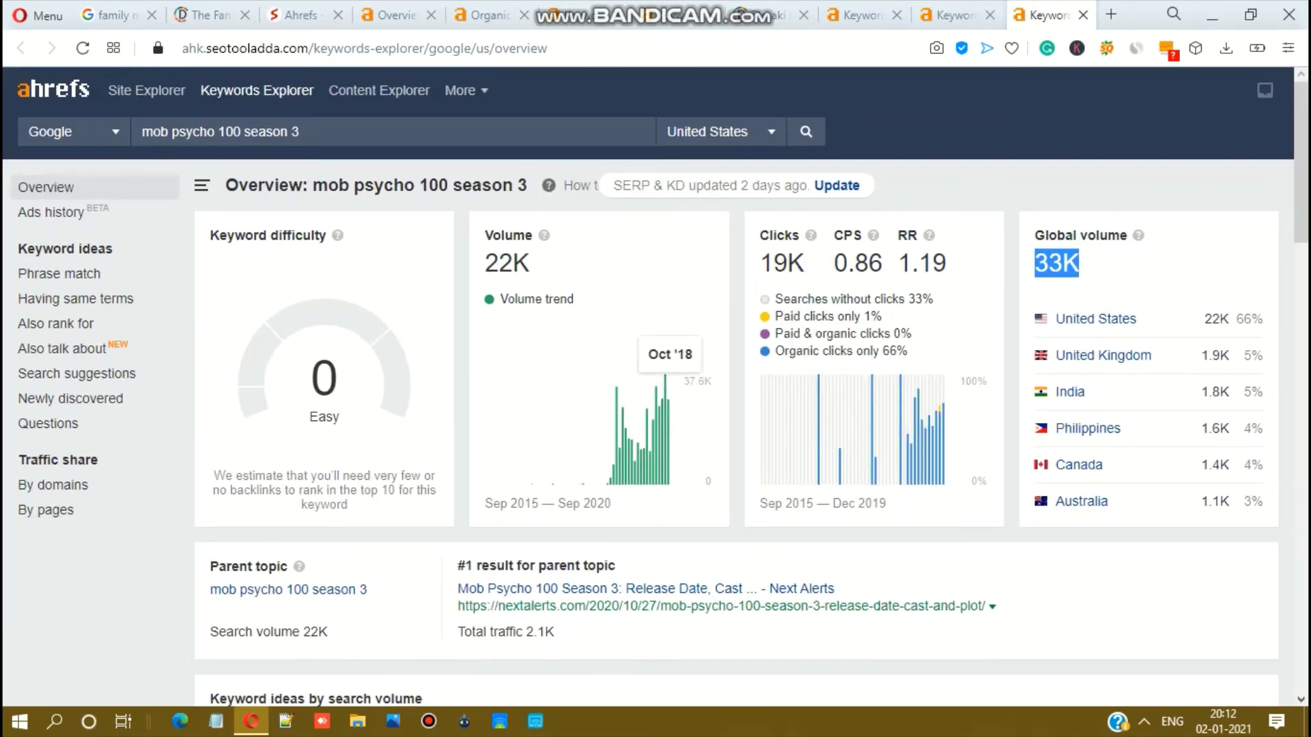
click(397, 15)
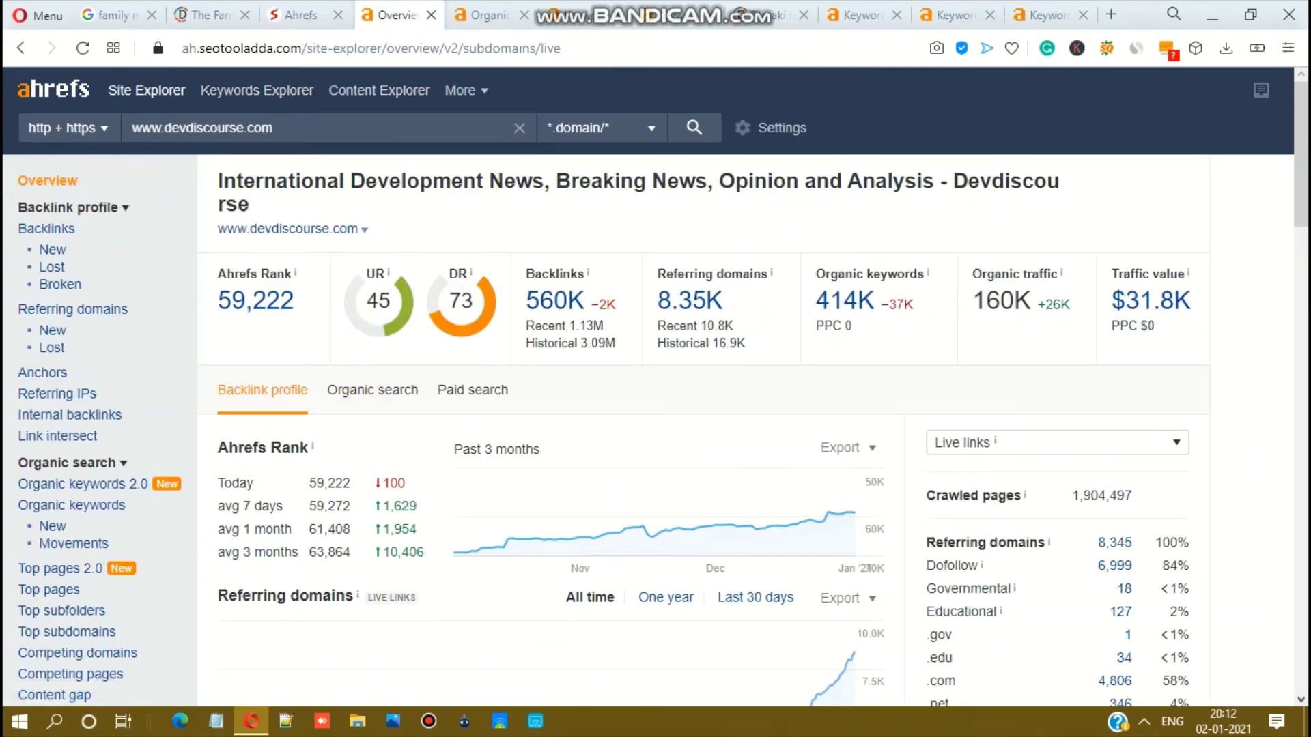
scroll(655, 382, down, 9)
scroll(656, 382, up, 10)
click(488, 15)
scroll(751, 409, up, 10)
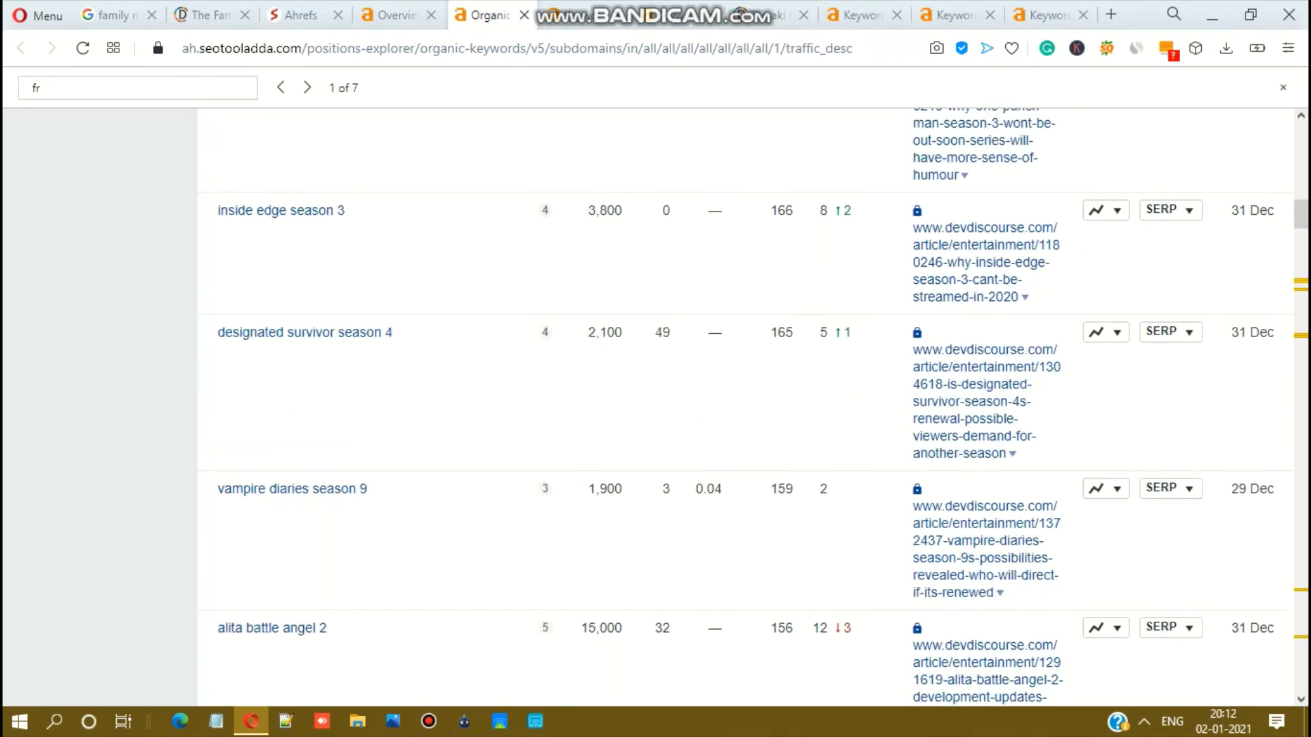
scroll(752, 410, up, 10)
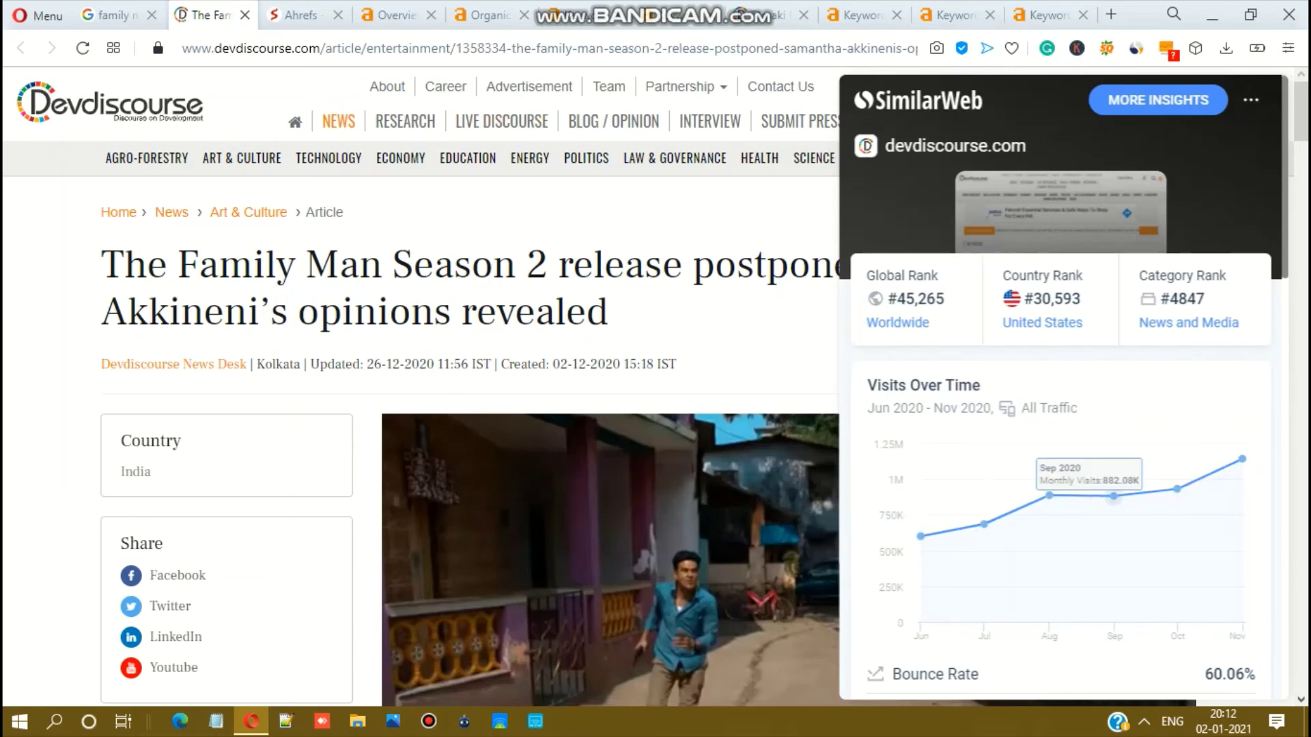
Step: Go through the open tabs again, from the Devdiscourse article to the "mob psycho 100 season 3" keyword overview
click(301, 15)
key(ctrl+Tab)
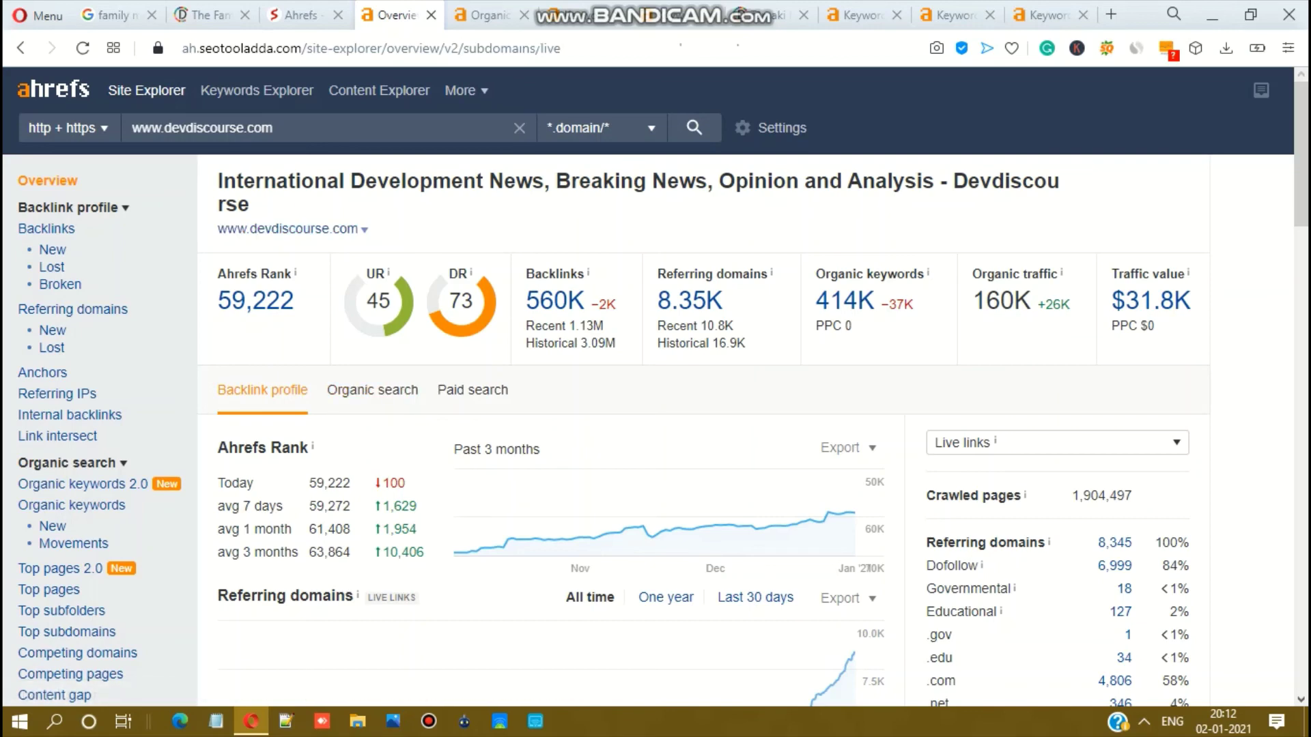
key(ctrl+Tab)
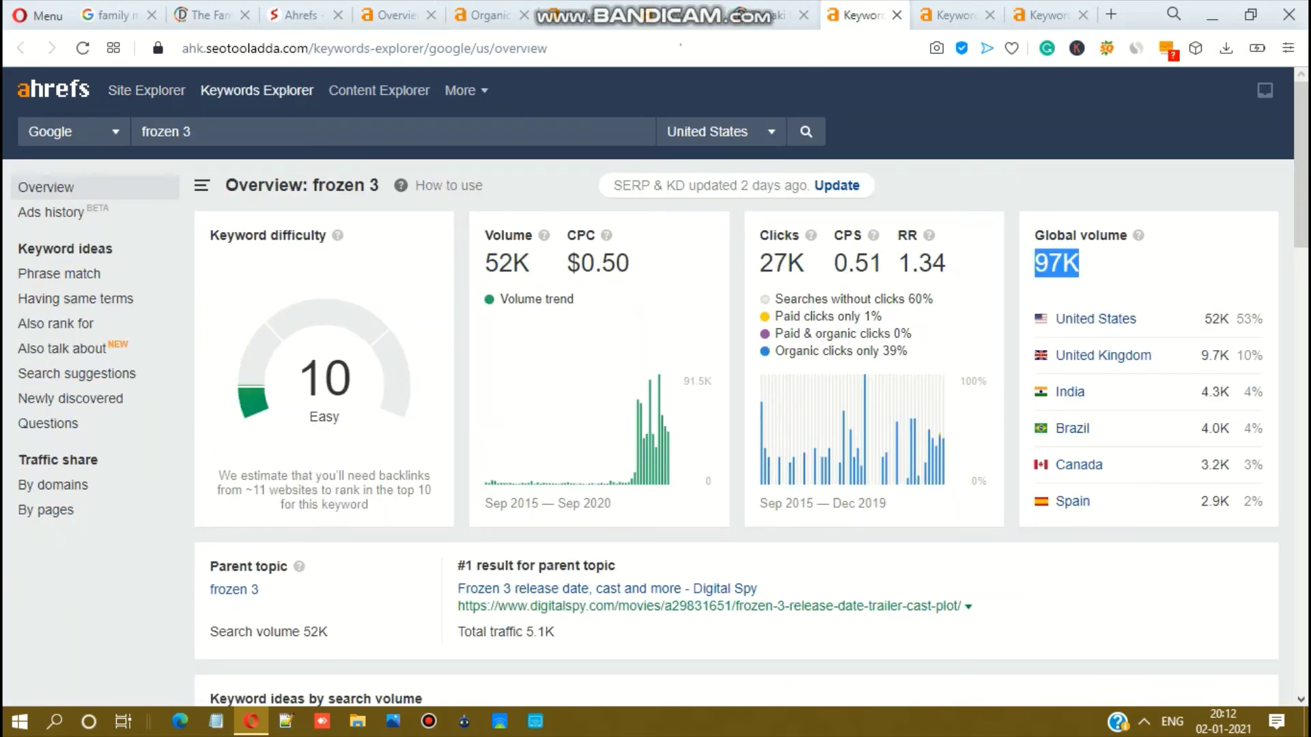
key(ctrl+Tab)
key(ctrl+Tab)
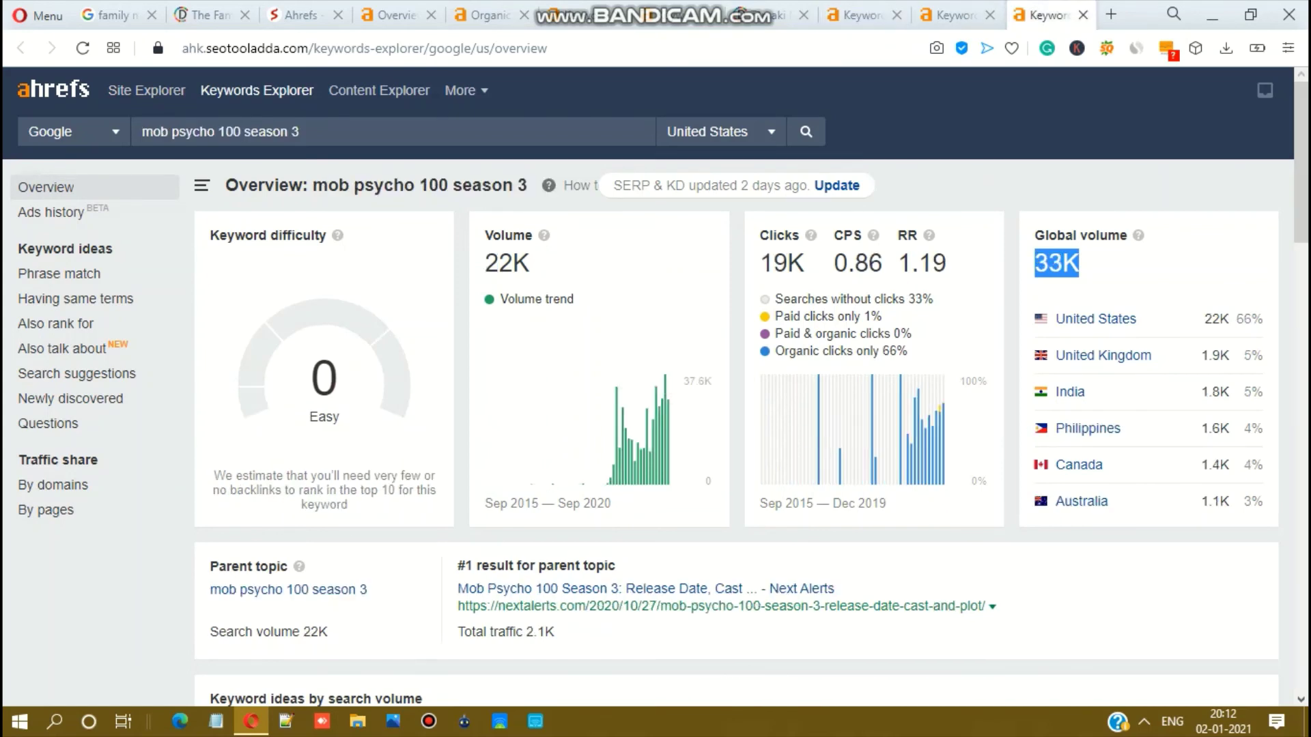
Step: Recheck the global volume of "mob psycho 100 season 3" and examine the ranking pages in its SERP overview
click(1056, 263)
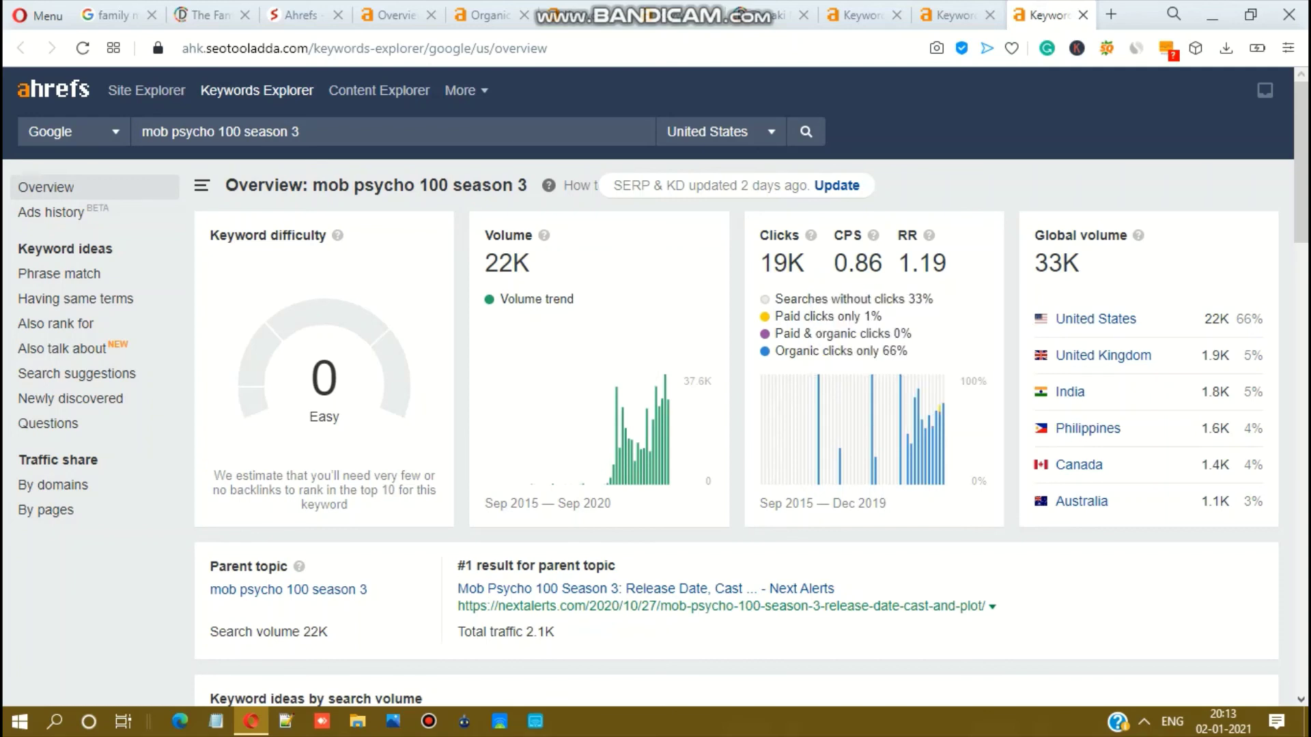
drag(1034, 263, 1080, 263)
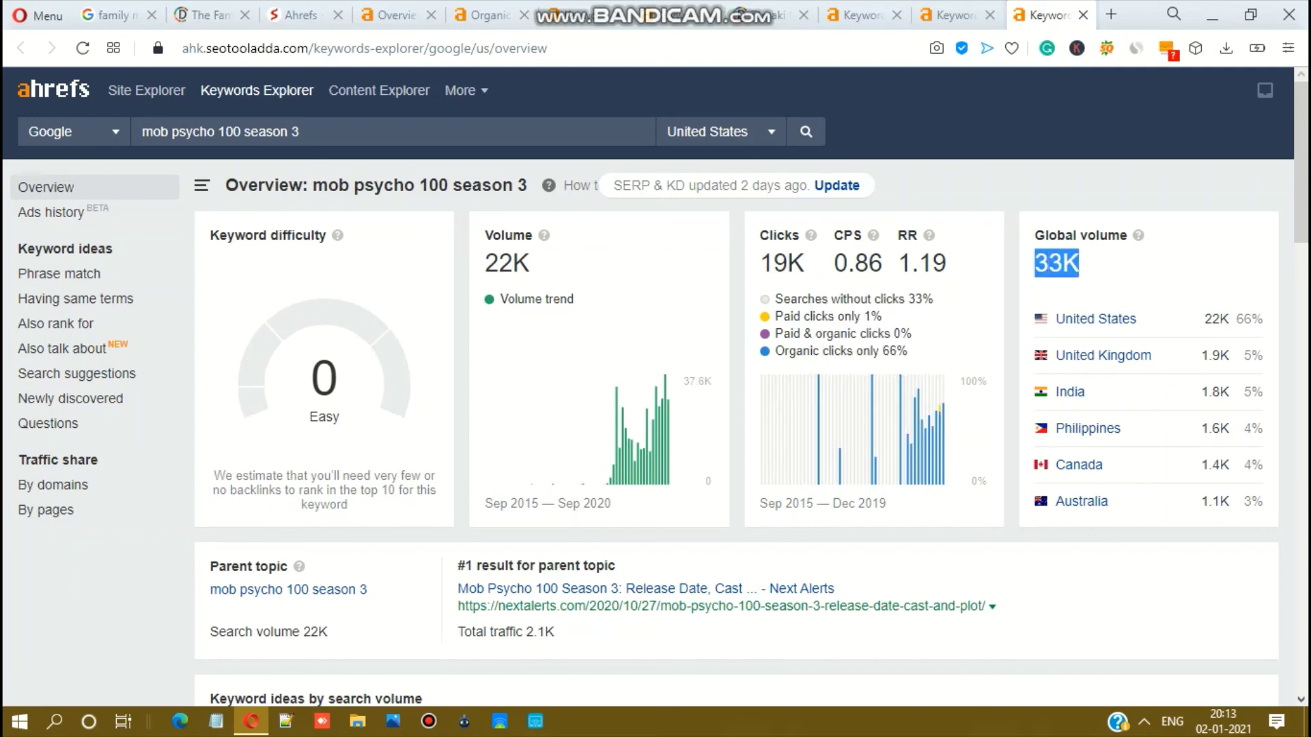
scroll(751, 389, down, 15)
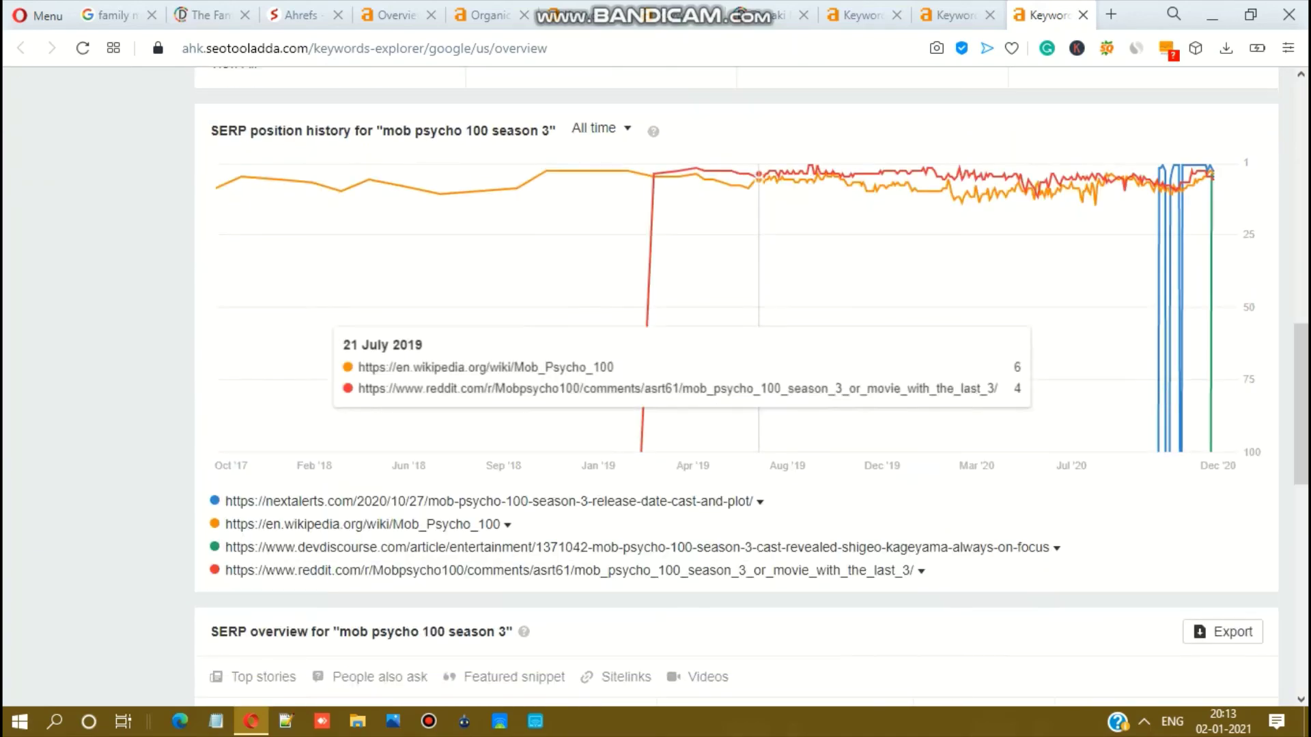
scroll(752, 389, down, 7)
Step: Minimize the browser window and refresh the Windows desktop
click(1212, 16)
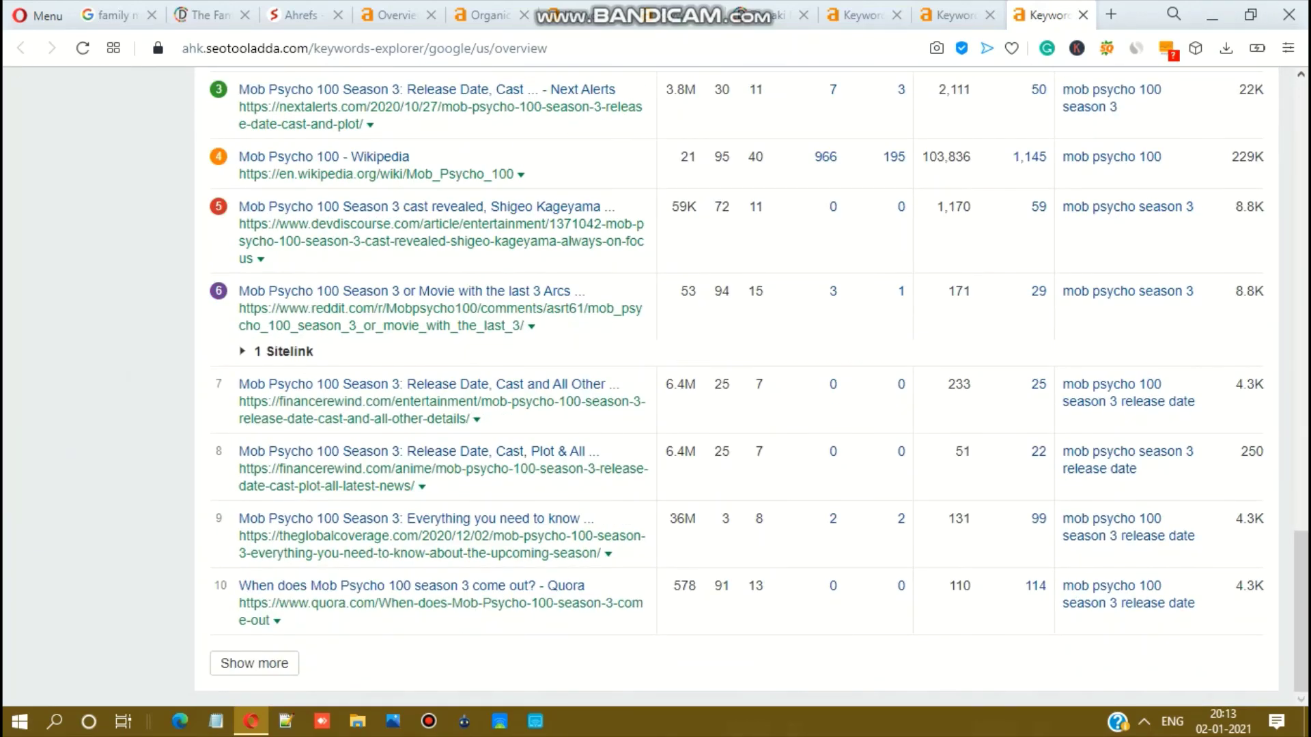
right_click(285, 356)
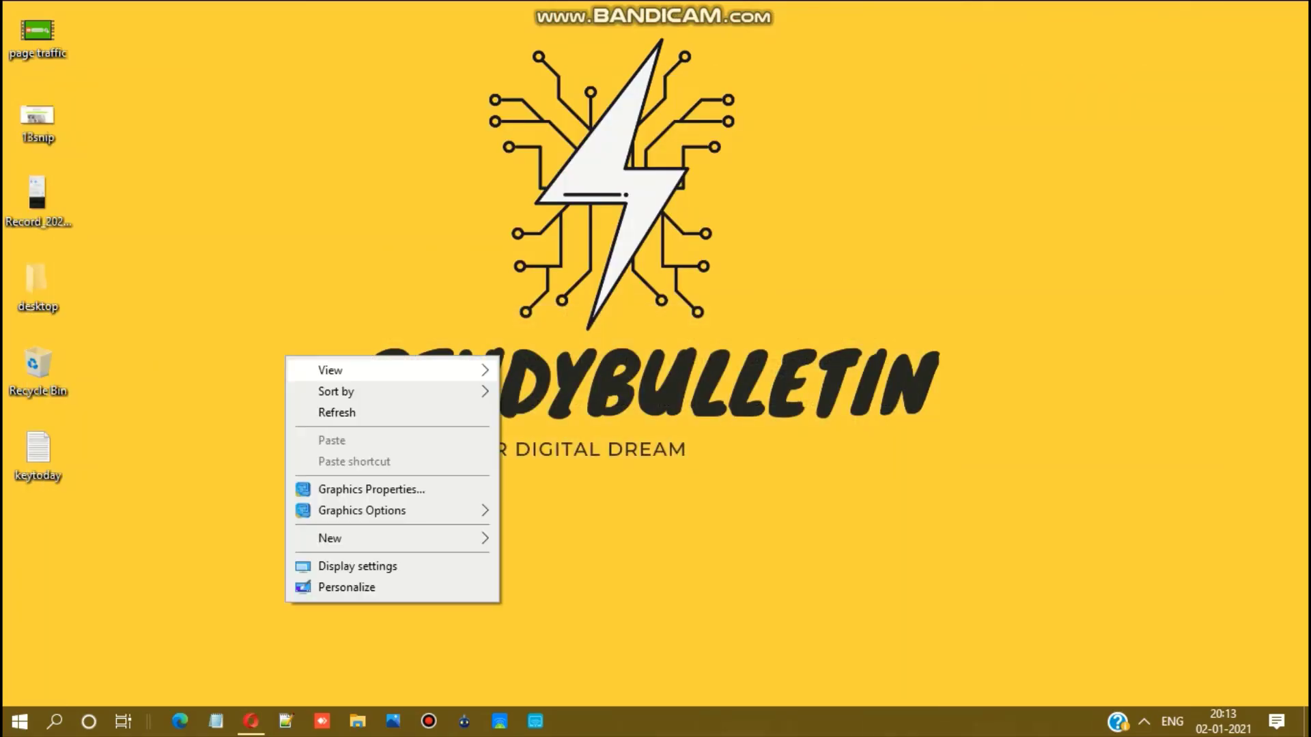
click(321, 412)
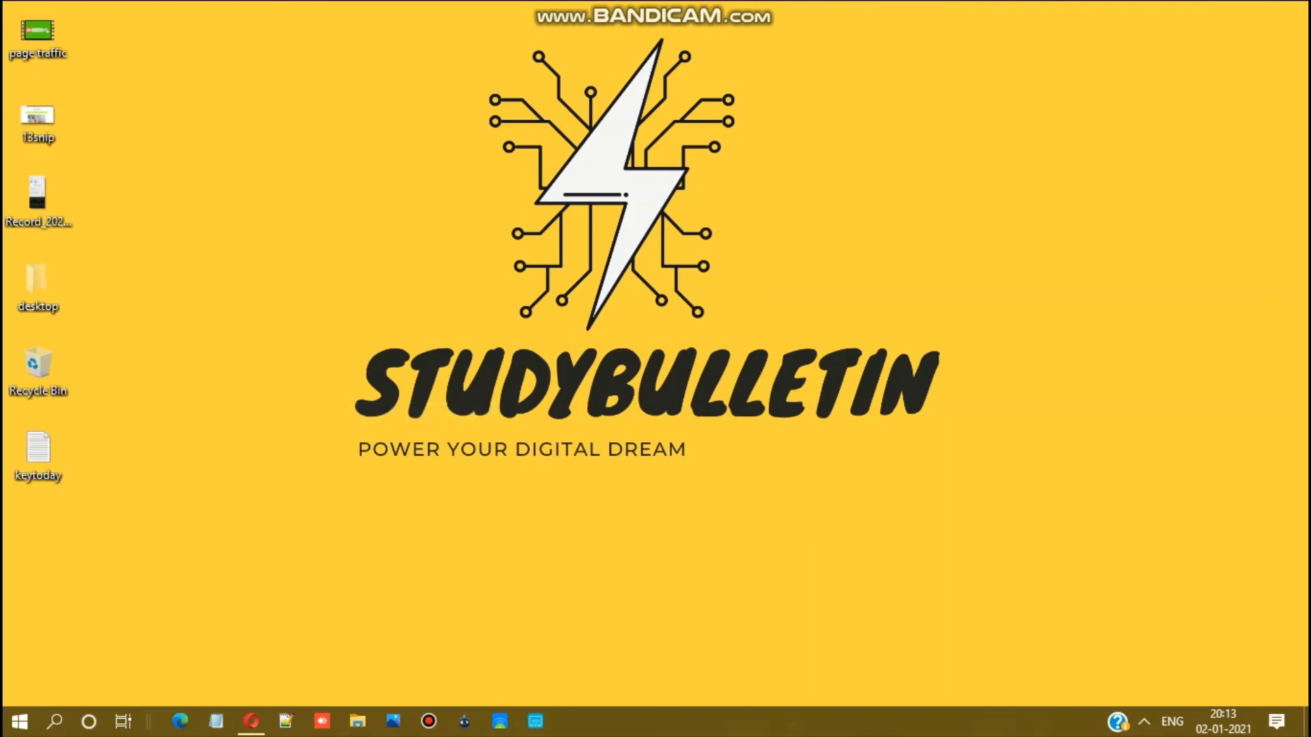